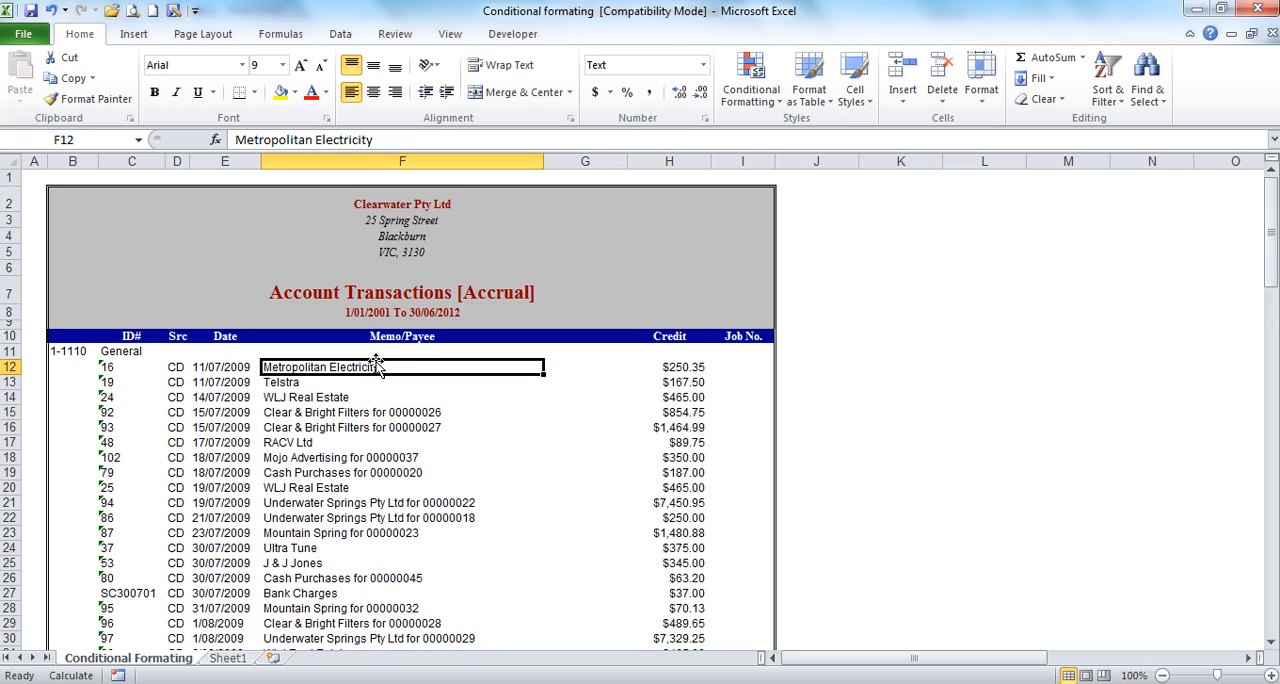
Step: Scroll through the Account Transactions list and inspect the Credit column values
{"action": "scroll", "coordinate": [376, 362], "scroll_direction": "down", "scroll_amount": 16}
{"action": "scroll", "coordinate": [376, 362], "scroll_direction": "down", "scroll_amount": 18}
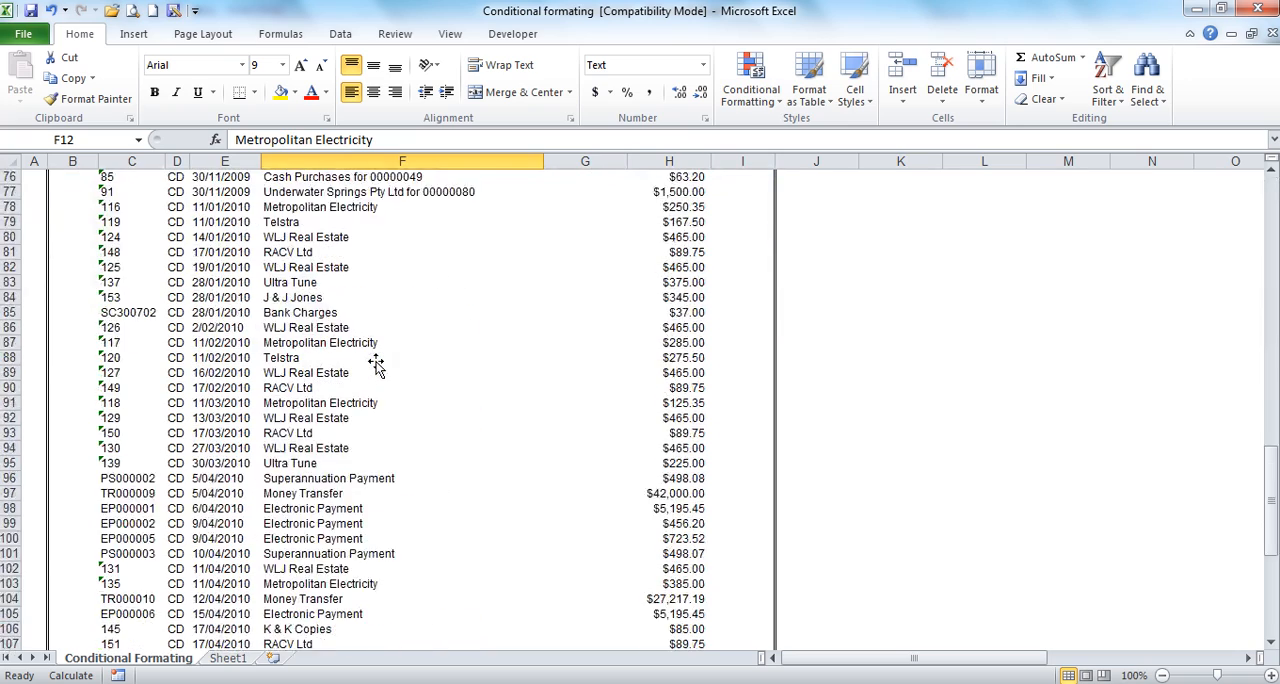
{"action": "left_click", "coordinate": [14, 508]}
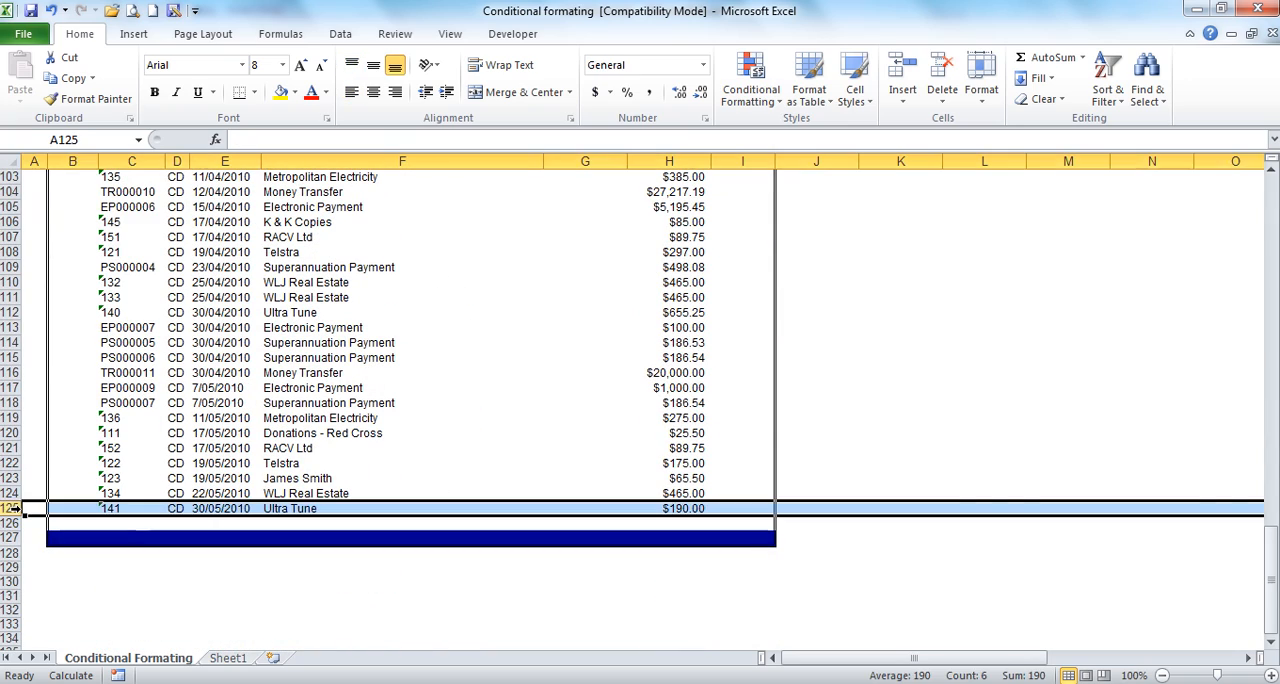
{"action": "left_click", "coordinate": [668, 161]}
{"action": "left_click", "coordinate": [534, 342]}
{"action": "scroll", "coordinate": [538, 335], "scroll_direction": "up", "scroll_amount": 15}
{"action": "scroll", "coordinate": [538, 335], "scroll_direction": "up", "scroll_amount": 19}
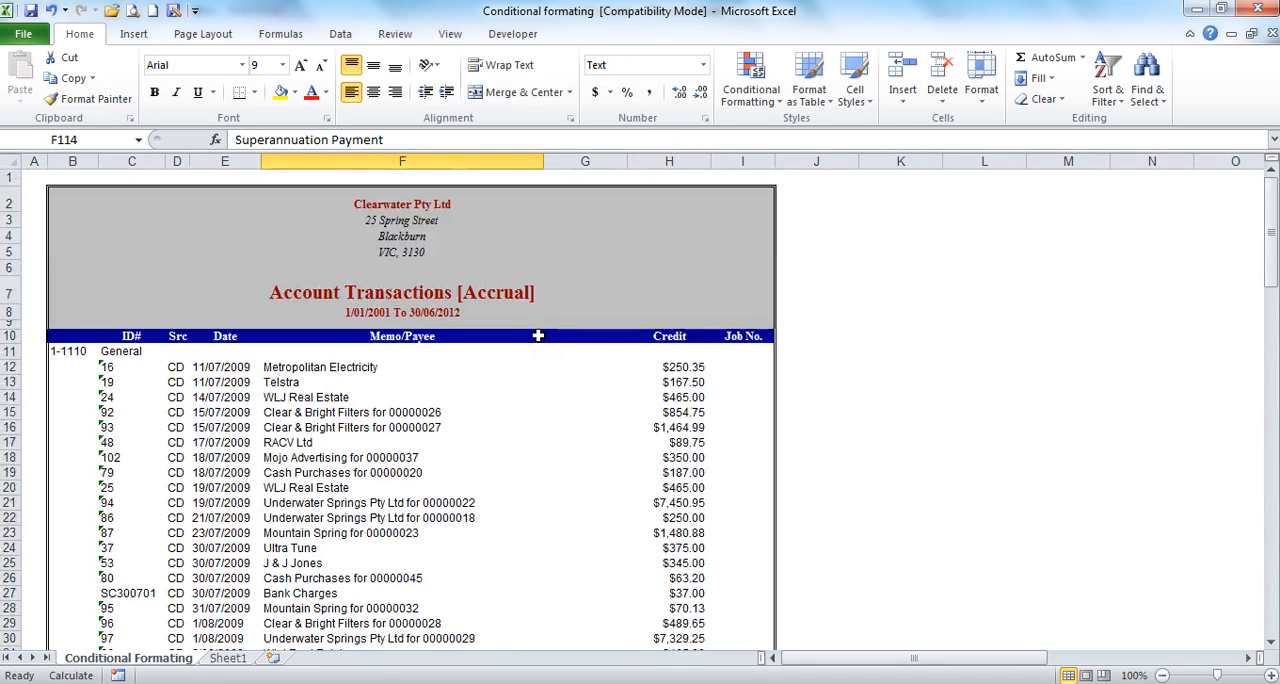
{"action": "scroll", "coordinate": [538, 335], "scroll_direction": "down", "scroll_amount": 2}
{"action": "scroll", "coordinate": [545, 330], "scroll_direction": "up", "scroll_amount": 2}
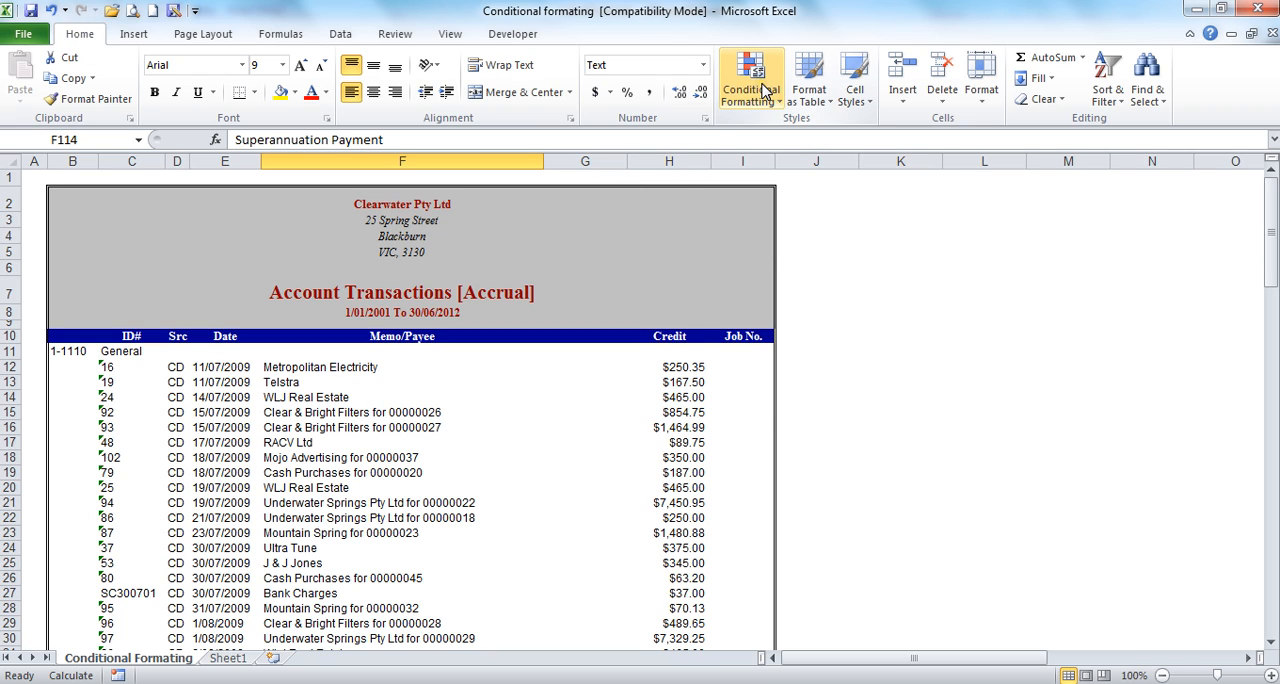
{"action": "left_click", "coordinate": [550, 466]}
{"action": "scroll", "coordinate": [552, 468], "scroll_direction": "down", "scroll_amount": 20}
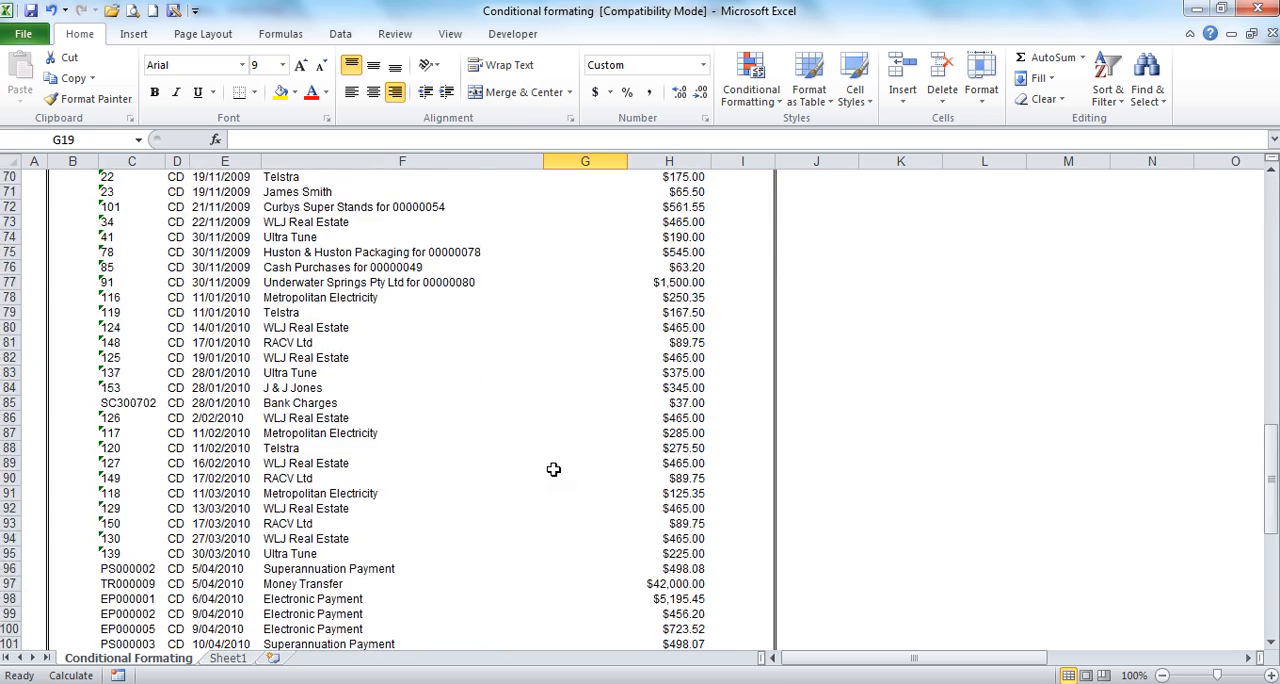
{"action": "scroll", "coordinate": [553, 469], "scroll_direction": "down", "scroll_amount": 6}
{"action": "scroll", "coordinate": [552, 468], "scroll_direction": "up", "scroll_amount": 20}
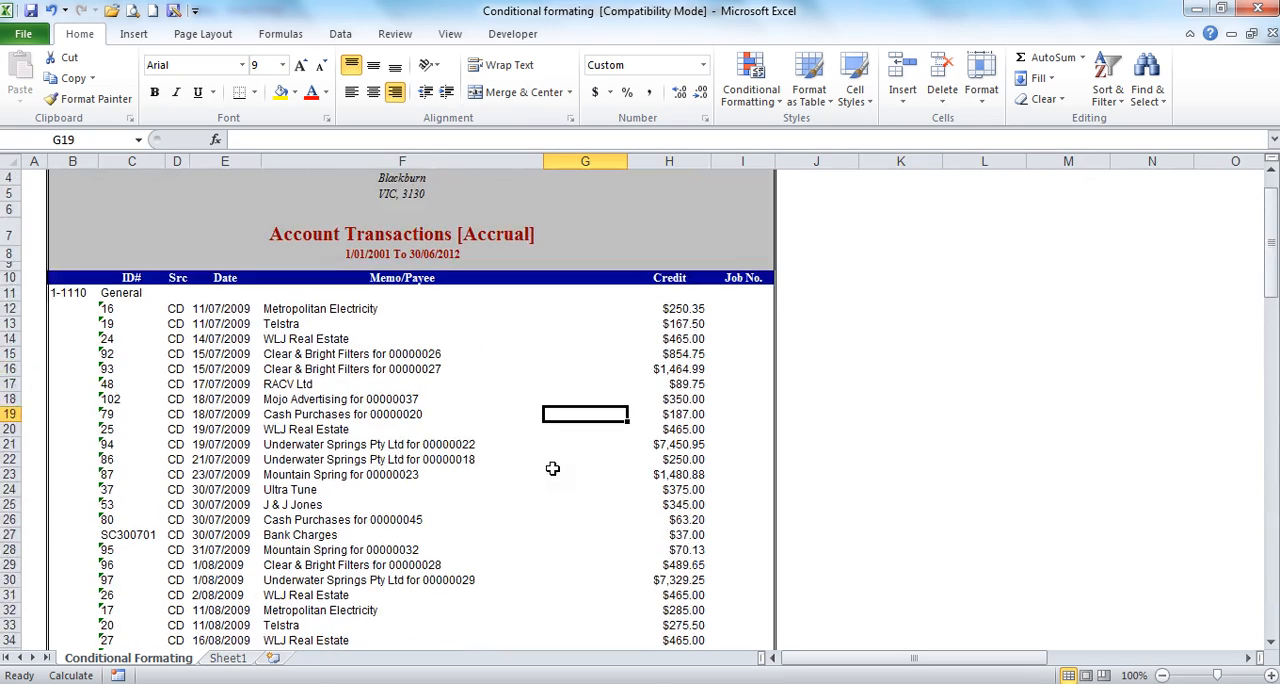
{"action": "left_click", "coordinate": [680, 311]}
{"action": "left_click", "coordinate": [666, 384]}
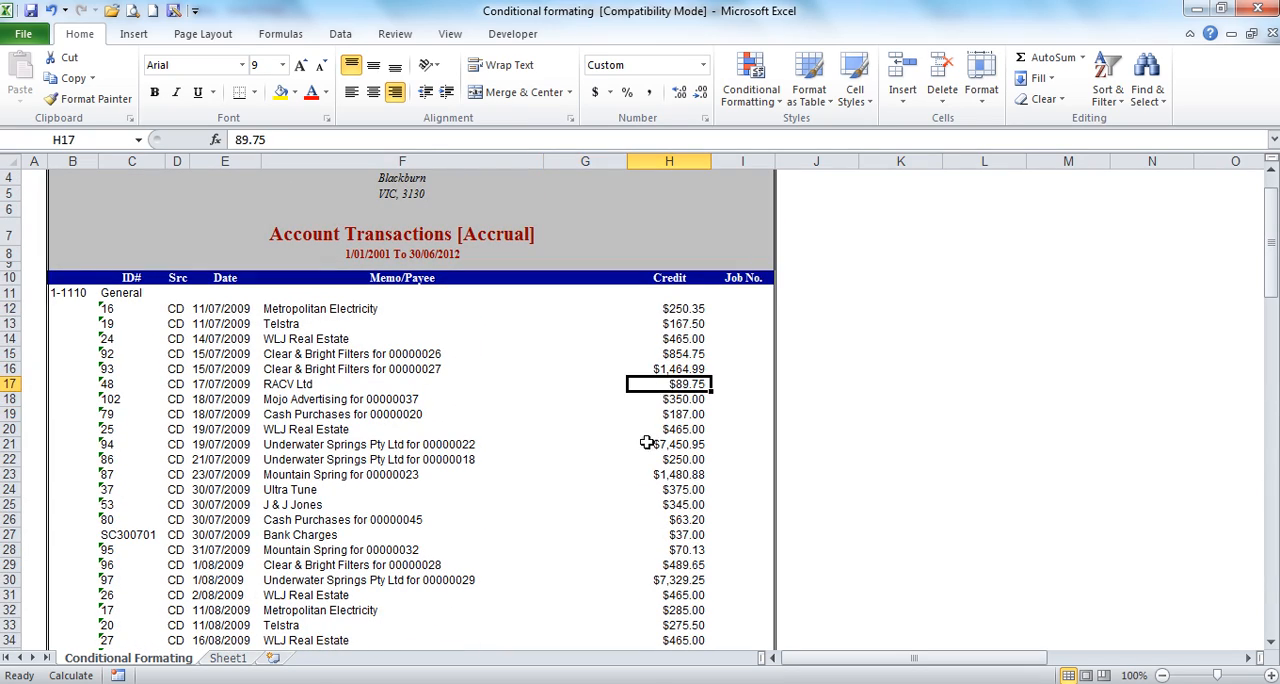
{"action": "scroll", "coordinate": [647, 441], "scroll_direction": "down", "scroll_amount": 10}
{"action": "scroll", "coordinate": [647, 441], "scroll_direction": "down", "scroll_amount": 3}
{"action": "scroll", "coordinate": [647, 441], "scroll_direction": "up", "scroll_amount": 14}
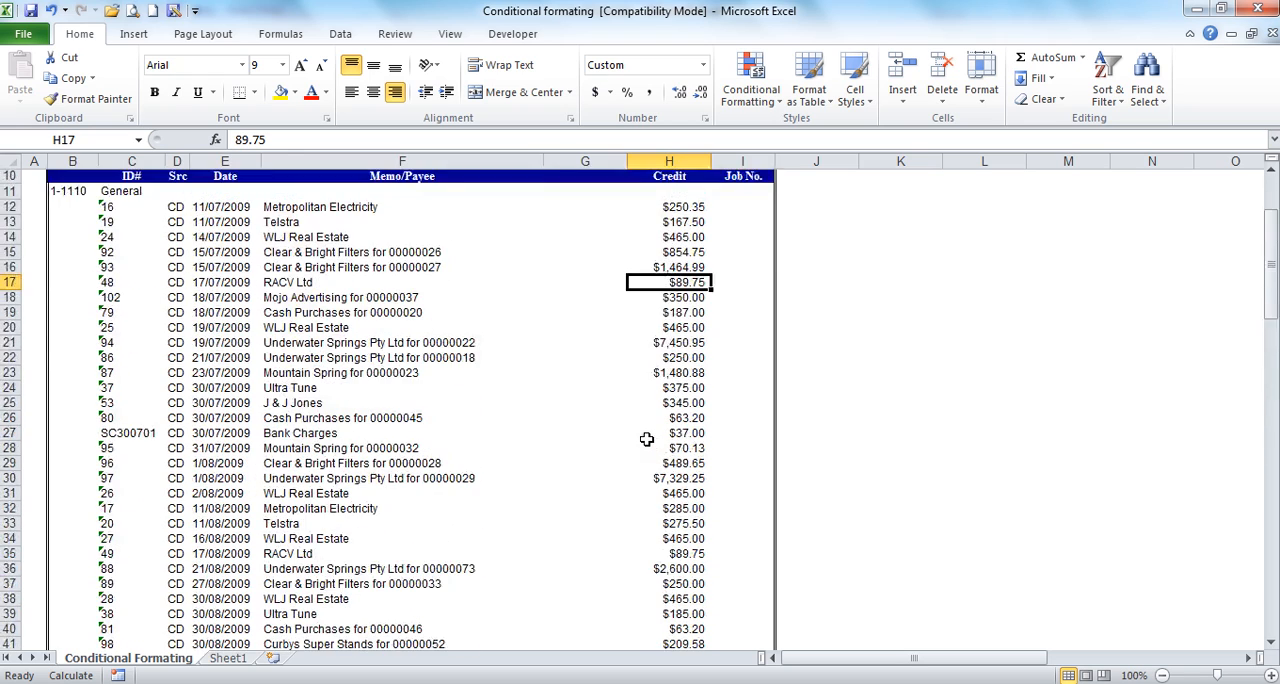
Step: Highlight column H cells greater than 100 with Light Red Fill with Dark Red Text
{"action": "left_click", "coordinate": [669, 161]}
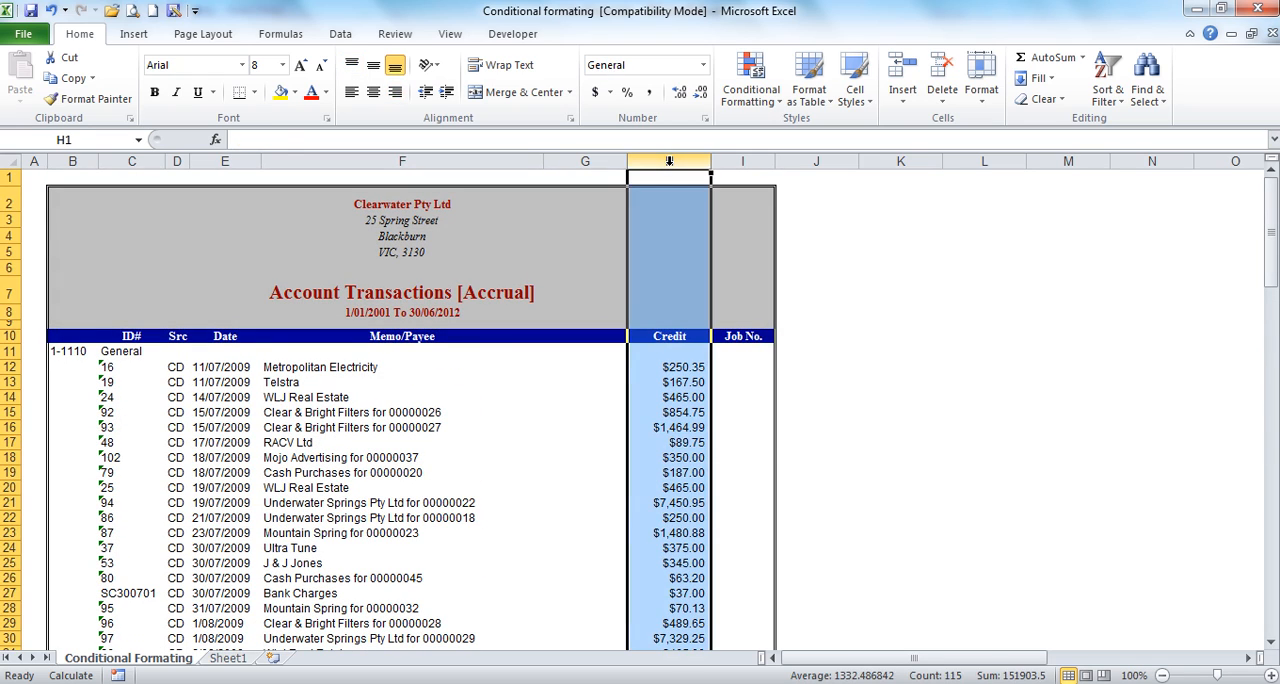
{"action": "left_click", "coordinate": [752, 90]}
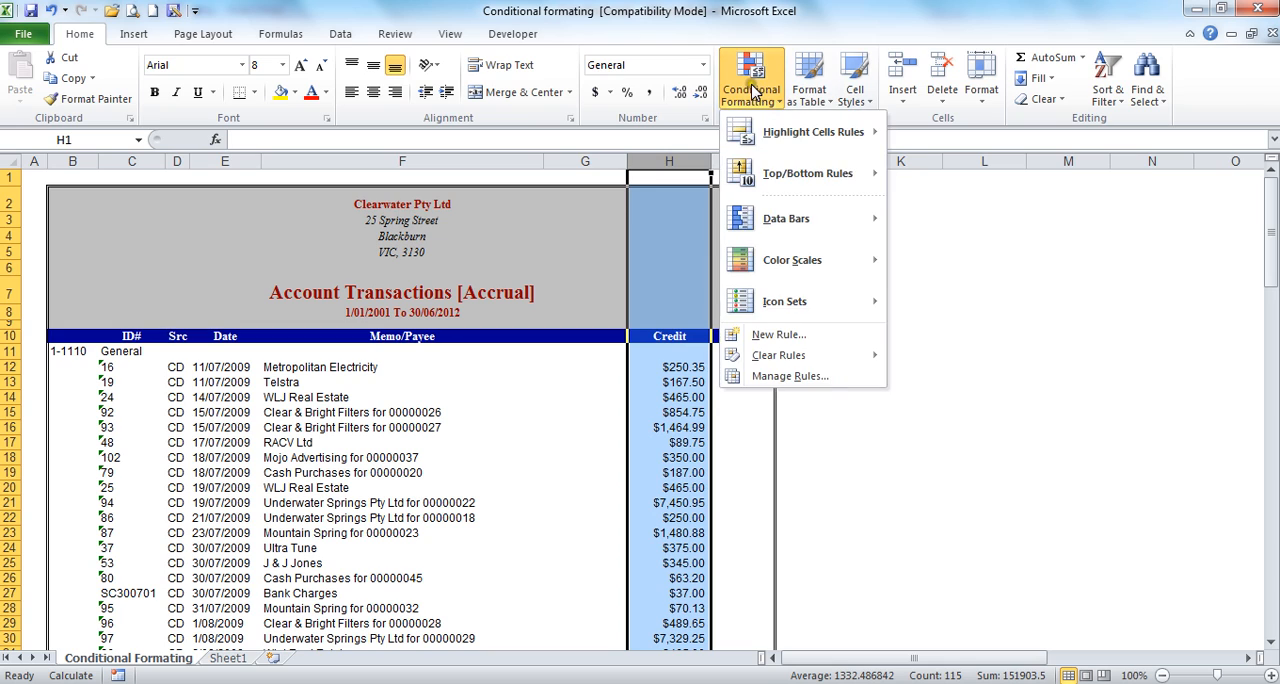
{"action": "mouse_move", "coordinate": [798, 135]}
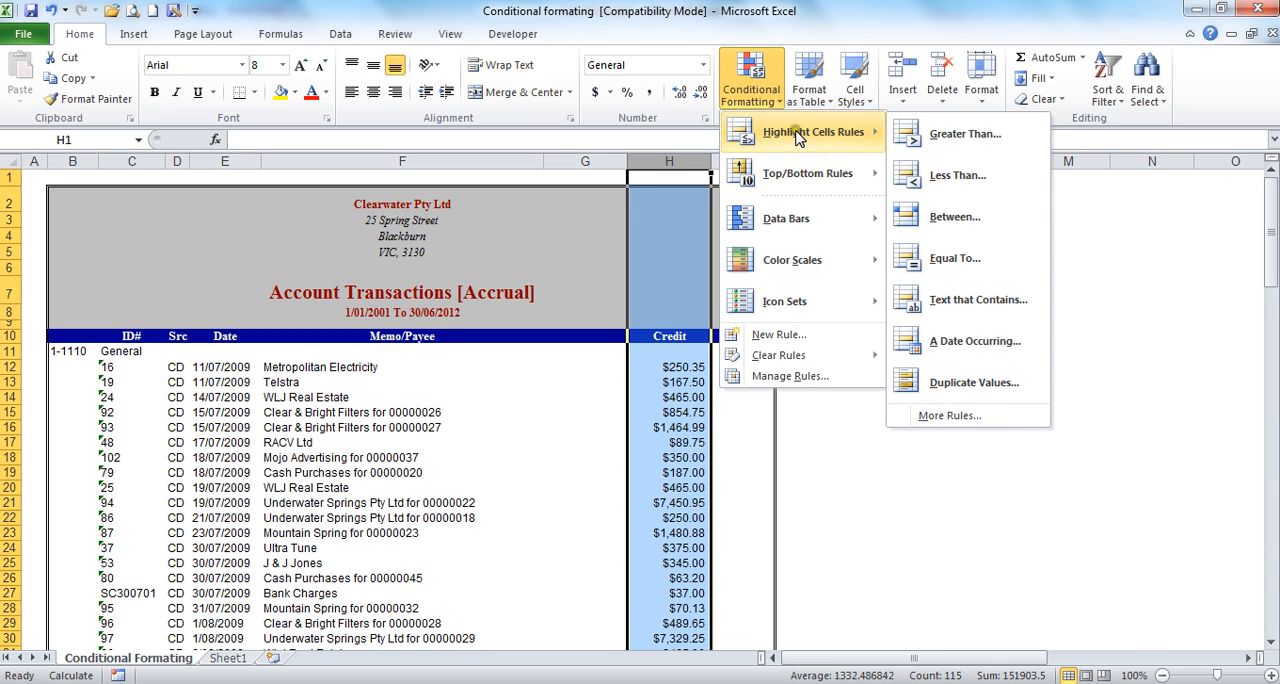
{"action": "left_click", "coordinate": [957, 135]}
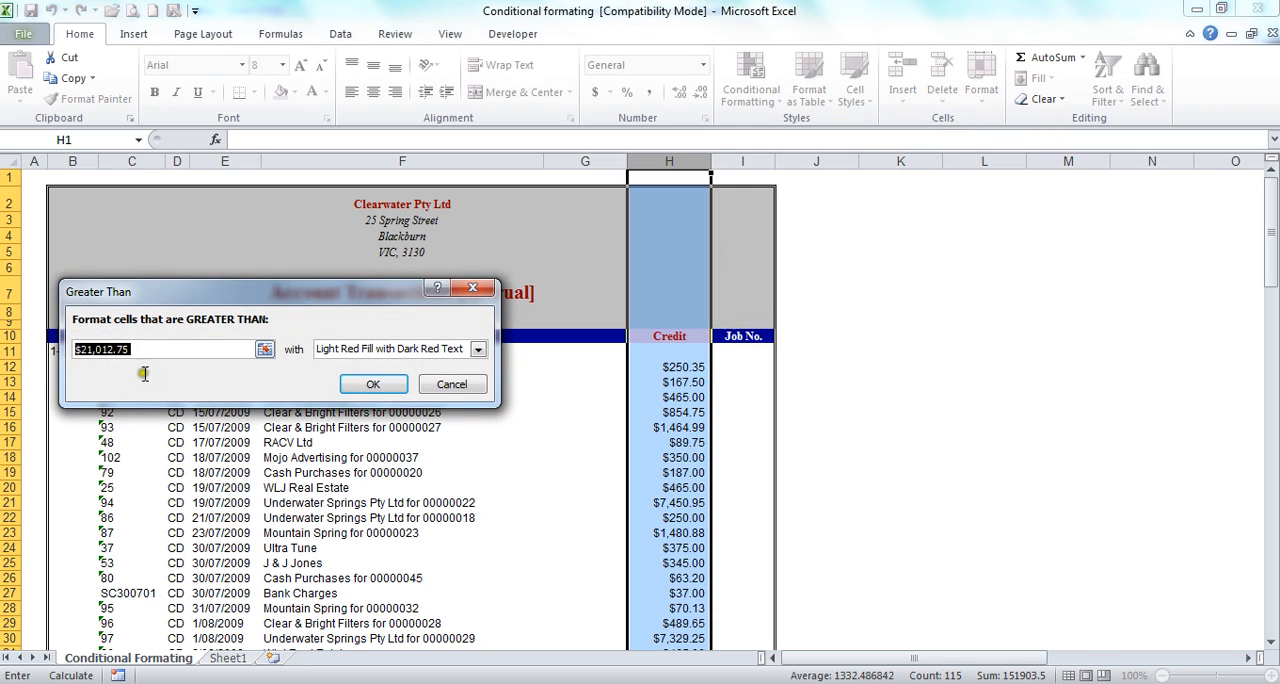
{"action": "type", "text": "100"}
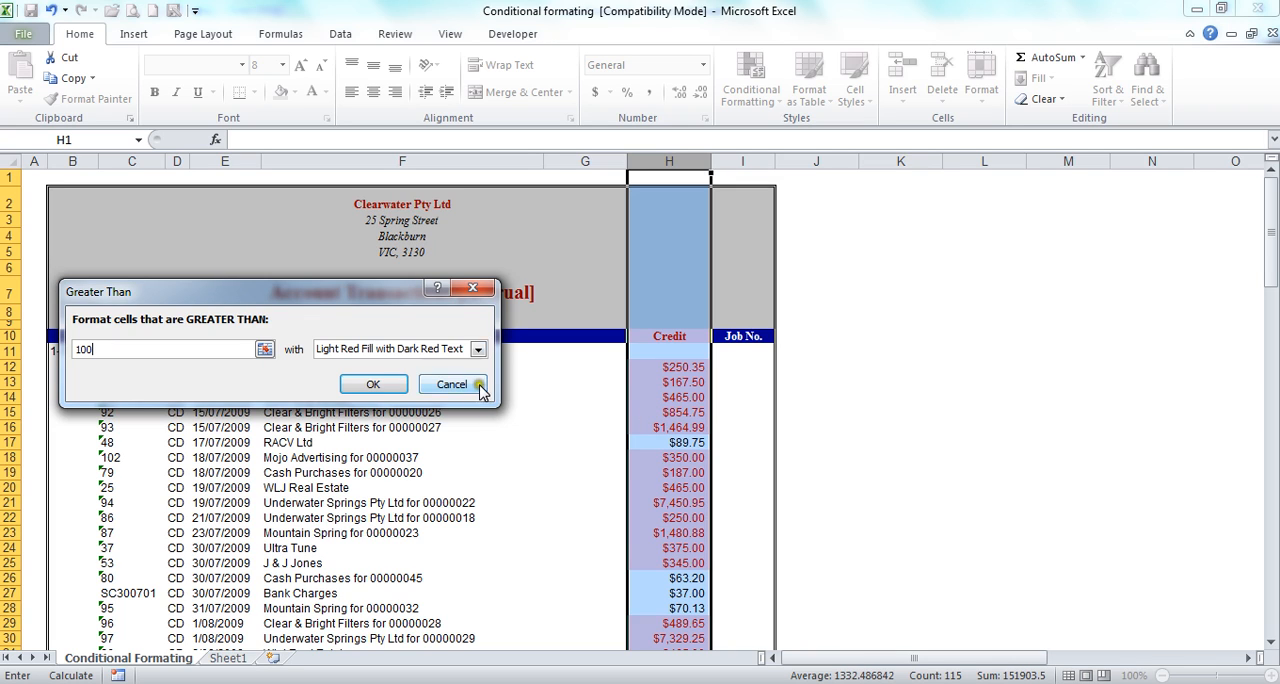
{"action": "left_click", "coordinate": [477, 349]}
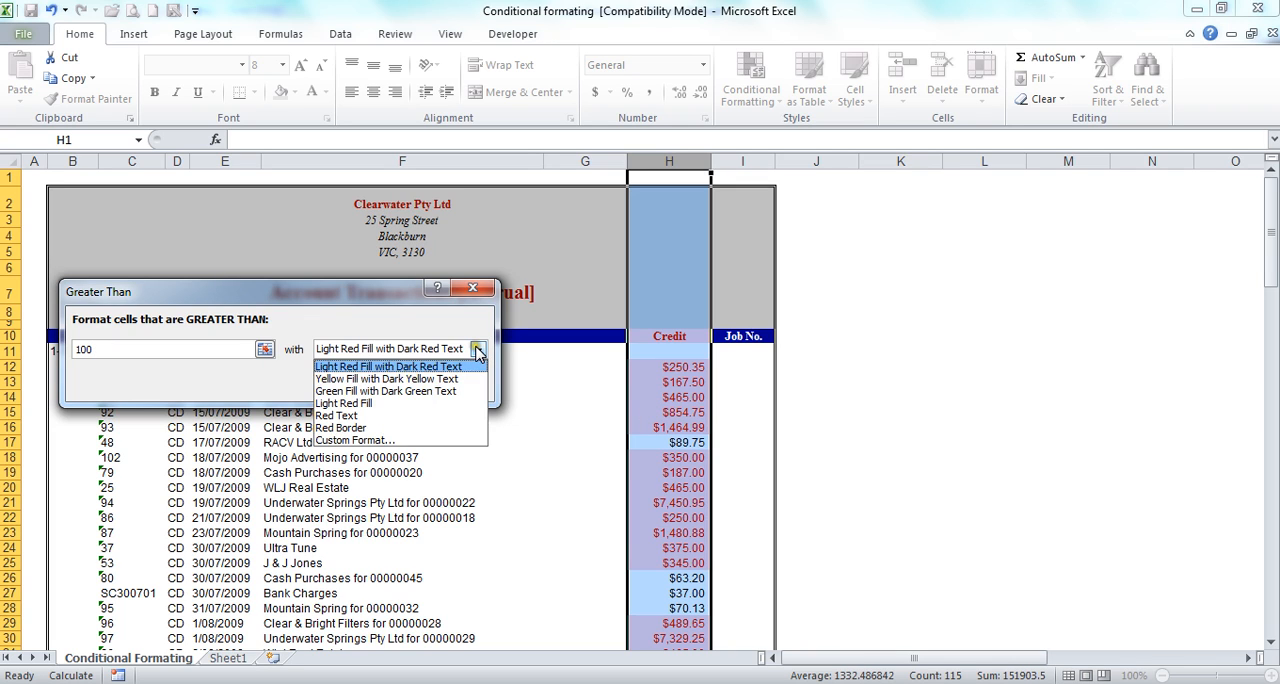
{"action": "left_click", "coordinate": [383, 379]}
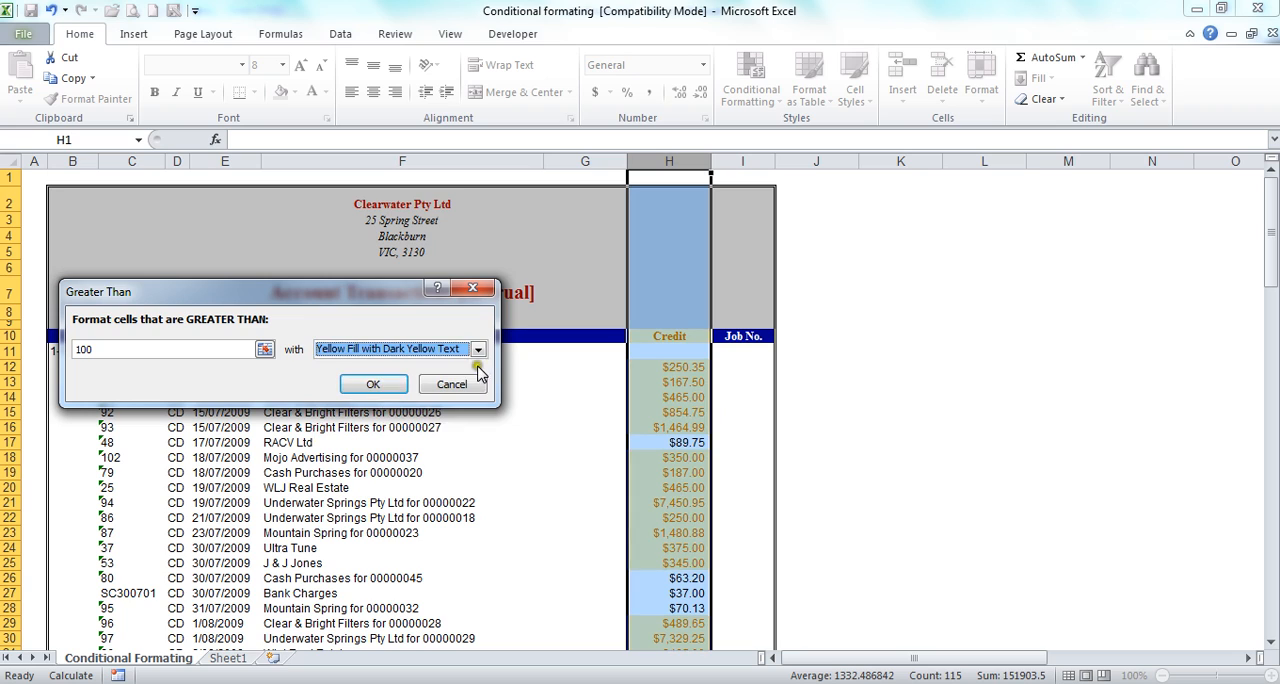
{"action": "left_click", "coordinate": [477, 349]}
{"action": "left_click", "coordinate": [350, 405]}
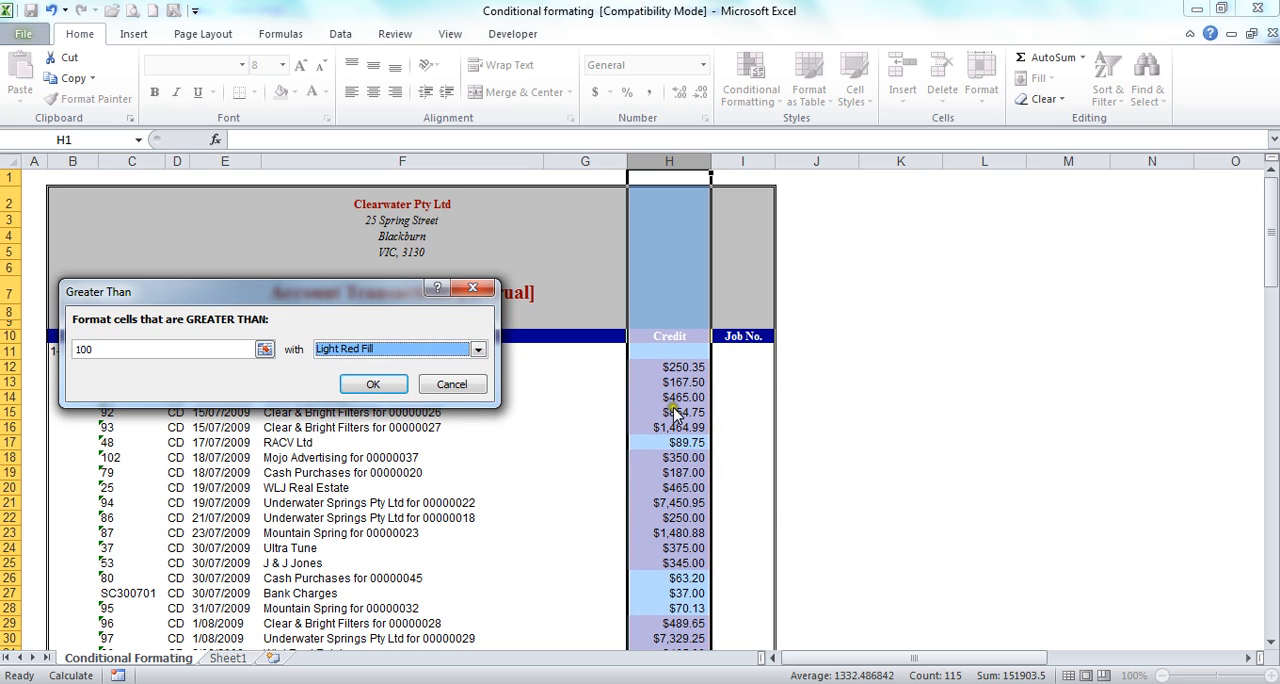
{"action": "left_click", "coordinate": [477, 349]}
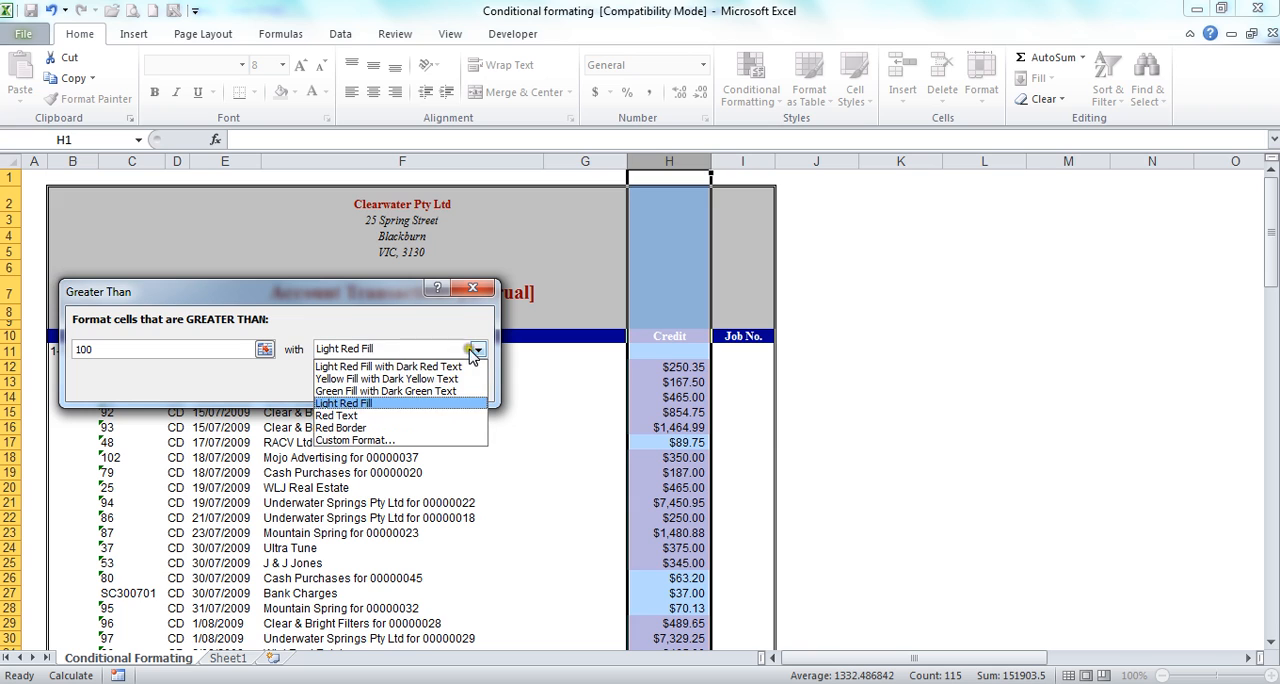
{"action": "left_click", "coordinate": [380, 367]}
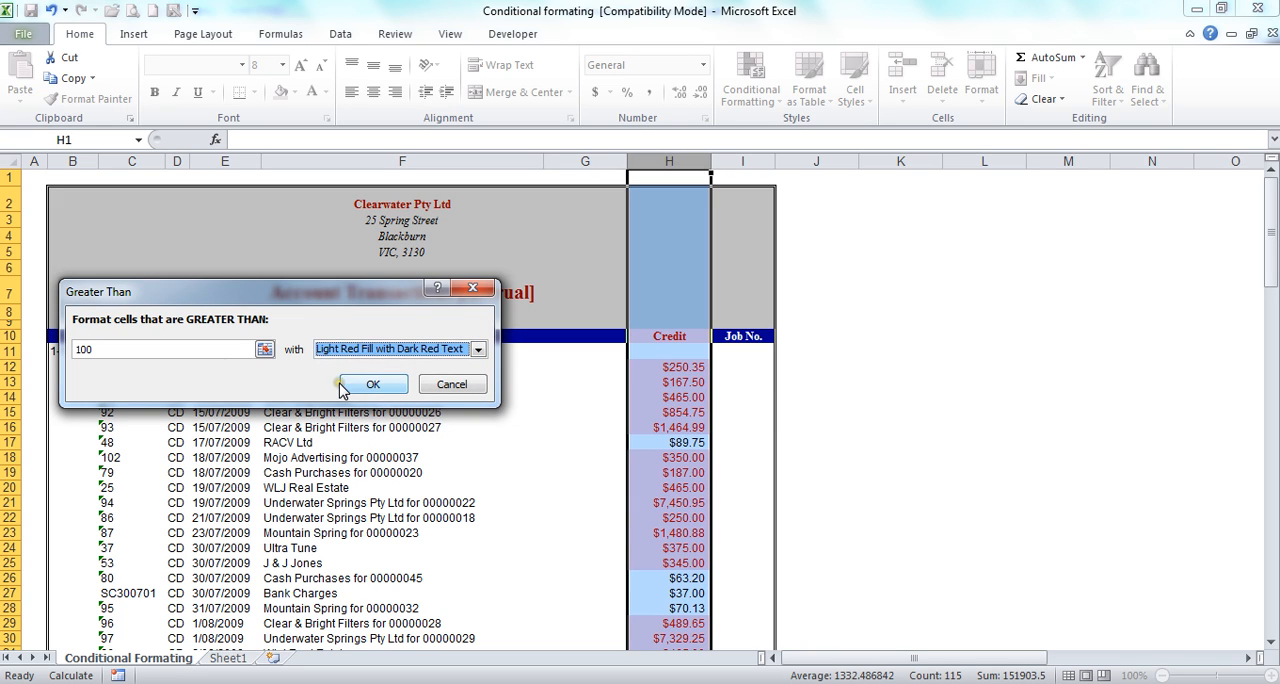
{"action": "left_click", "coordinate": [372, 386]}
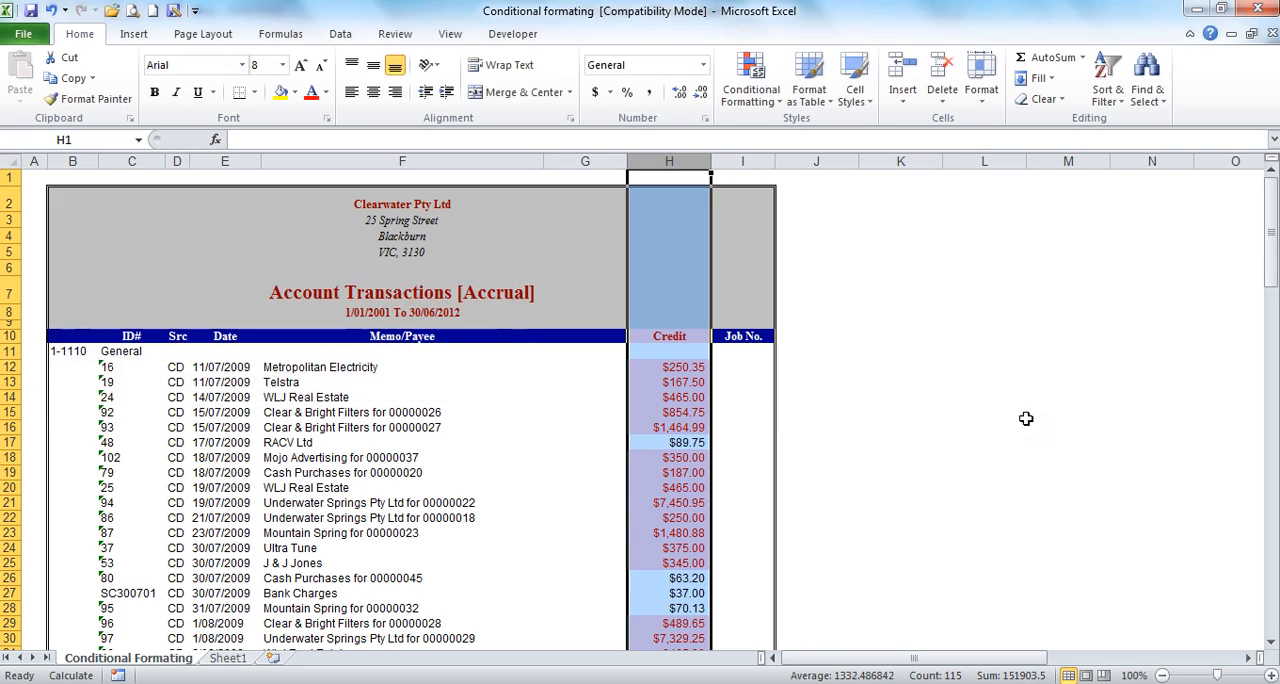
Step: Scroll down the sheet to review which credits are highlighted
{"action": "left_click", "coordinate": [779, 399]}
{"action": "scroll", "coordinate": [711, 472], "scroll_direction": "down", "scroll_amount": 6}
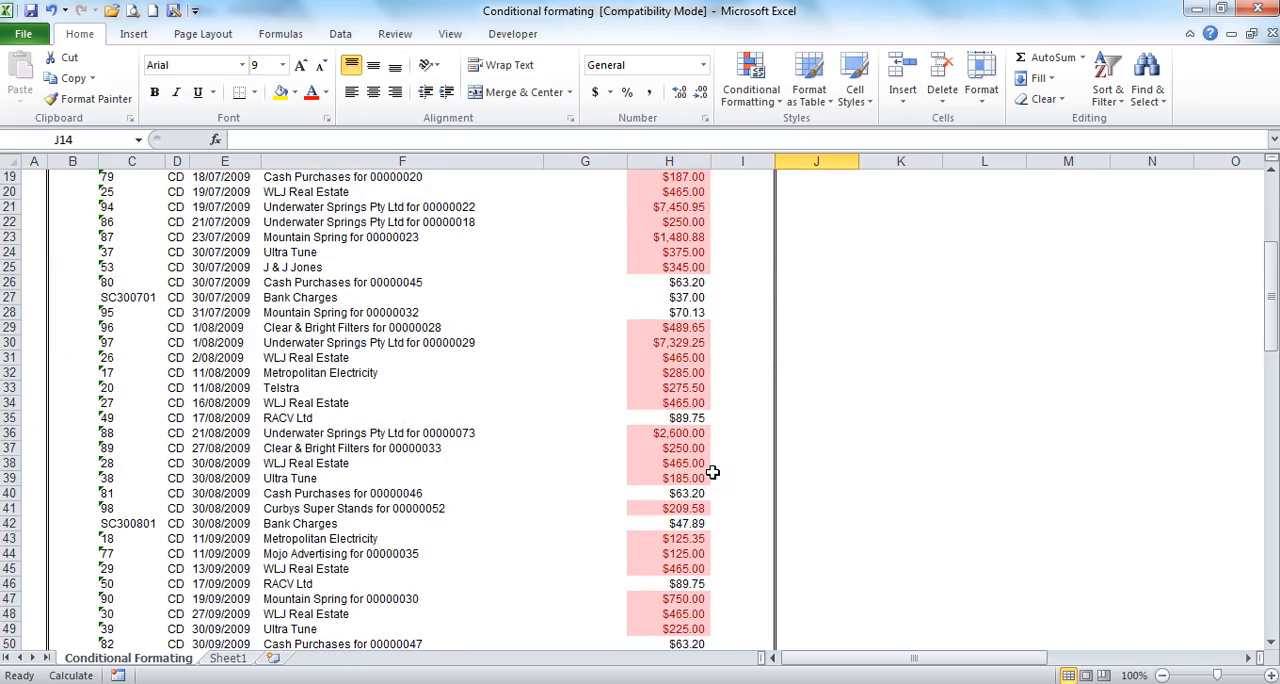
{"action": "scroll", "coordinate": [711, 472], "scroll_direction": "down", "scroll_amount": 20}
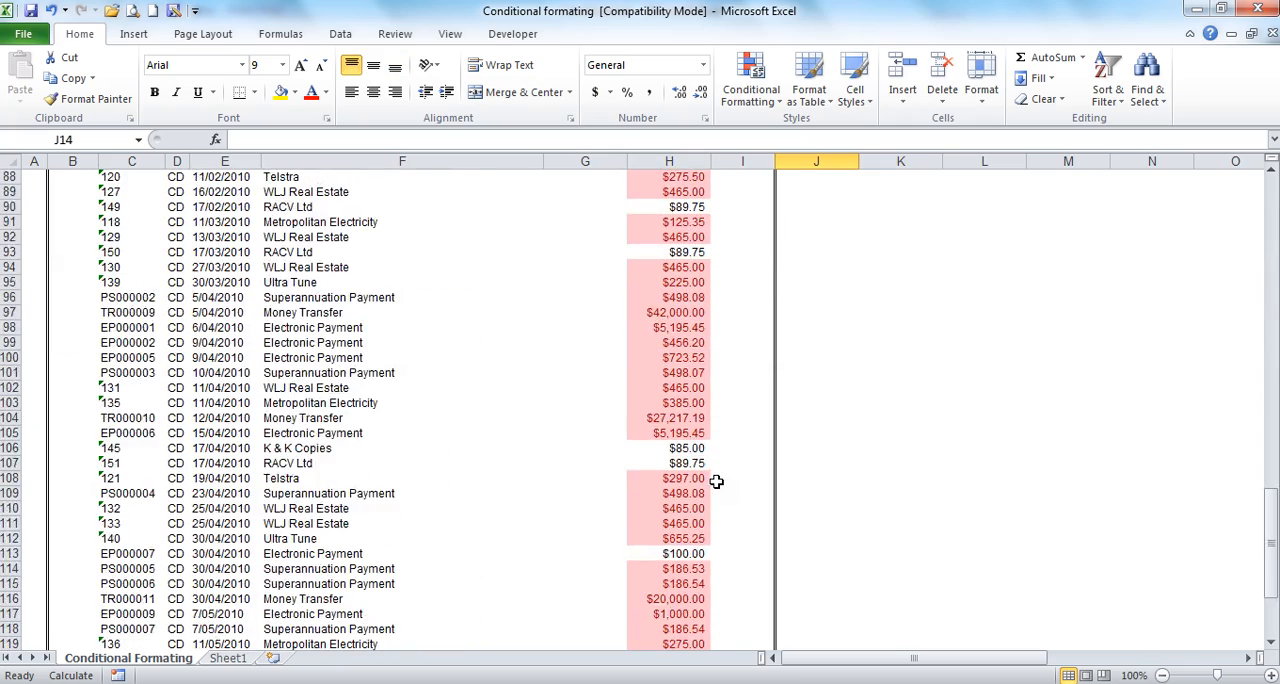
{"action": "scroll", "coordinate": [716, 481], "scroll_direction": "up", "scroll_amount": 20}
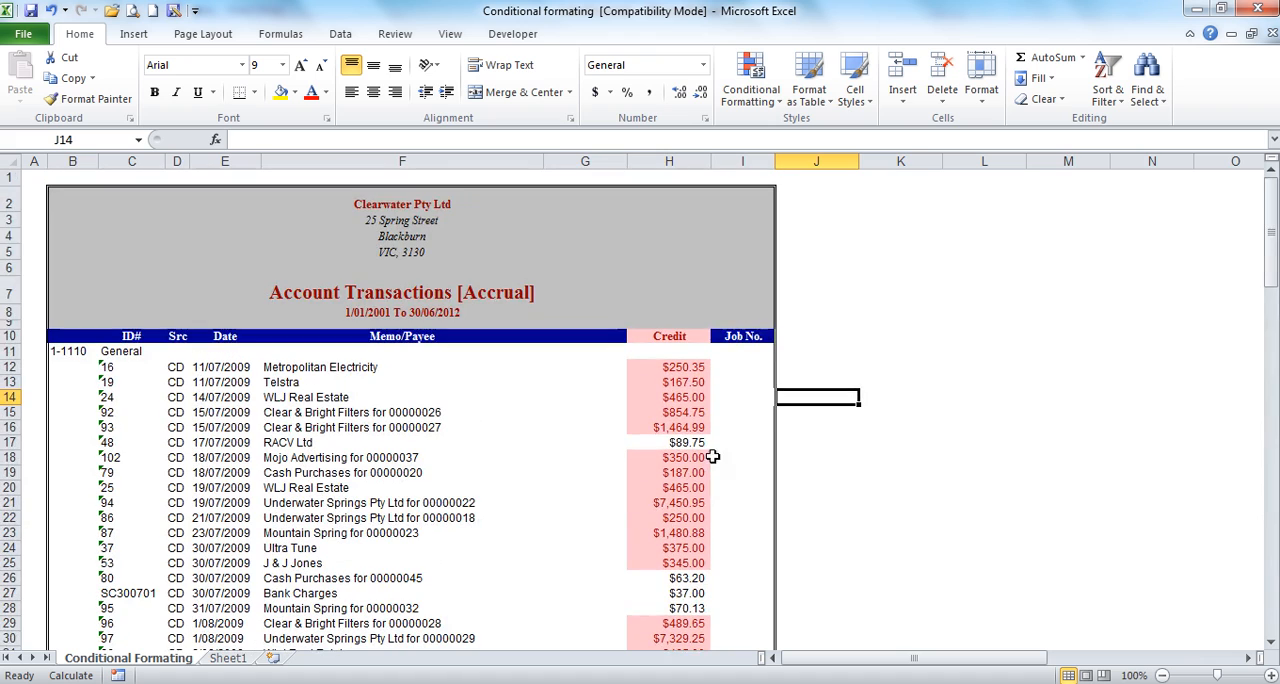
Step: Clear the conditional formatting rules from the selected column H
{"action": "left_click", "coordinate": [680, 161]}
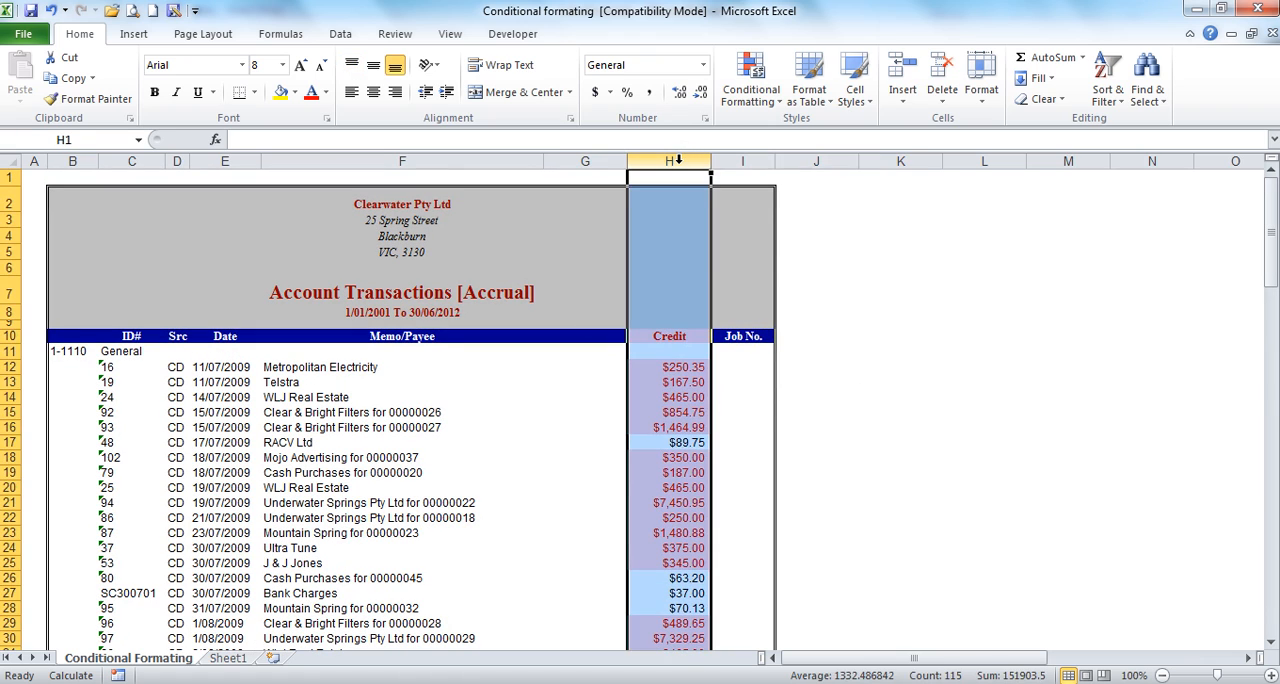
{"action": "left_click", "coordinate": [756, 95]}
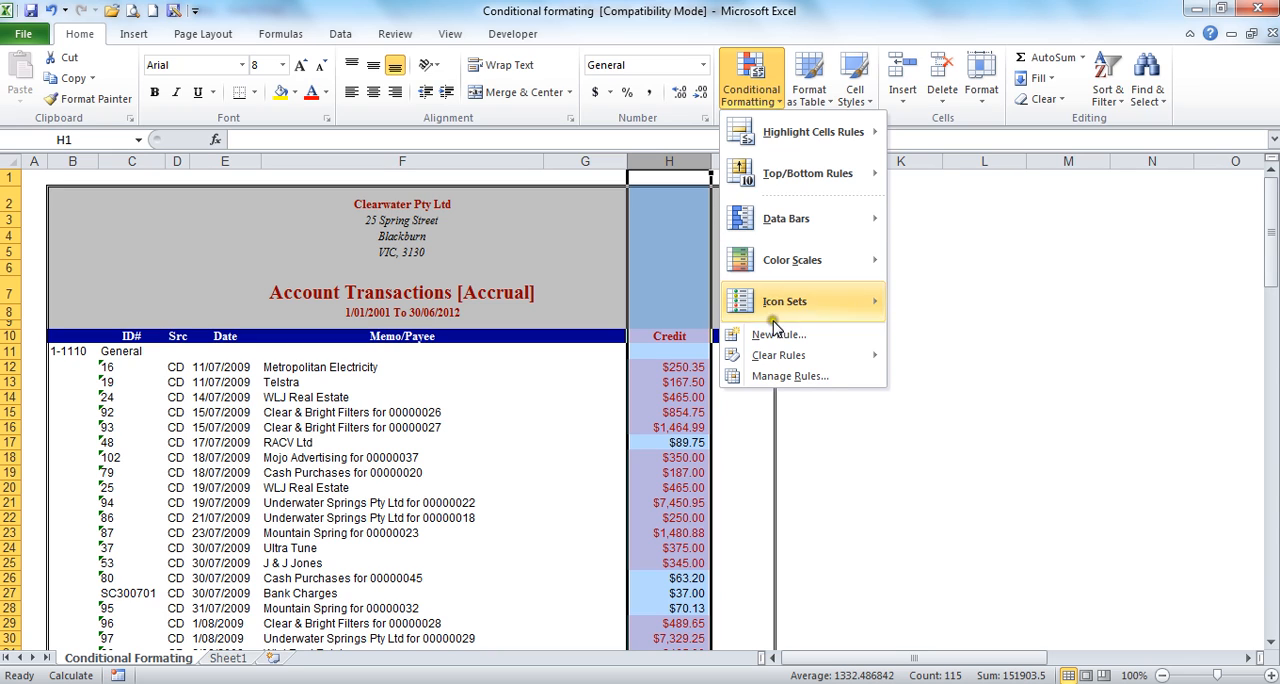
{"action": "mouse_move", "coordinate": [772, 357]}
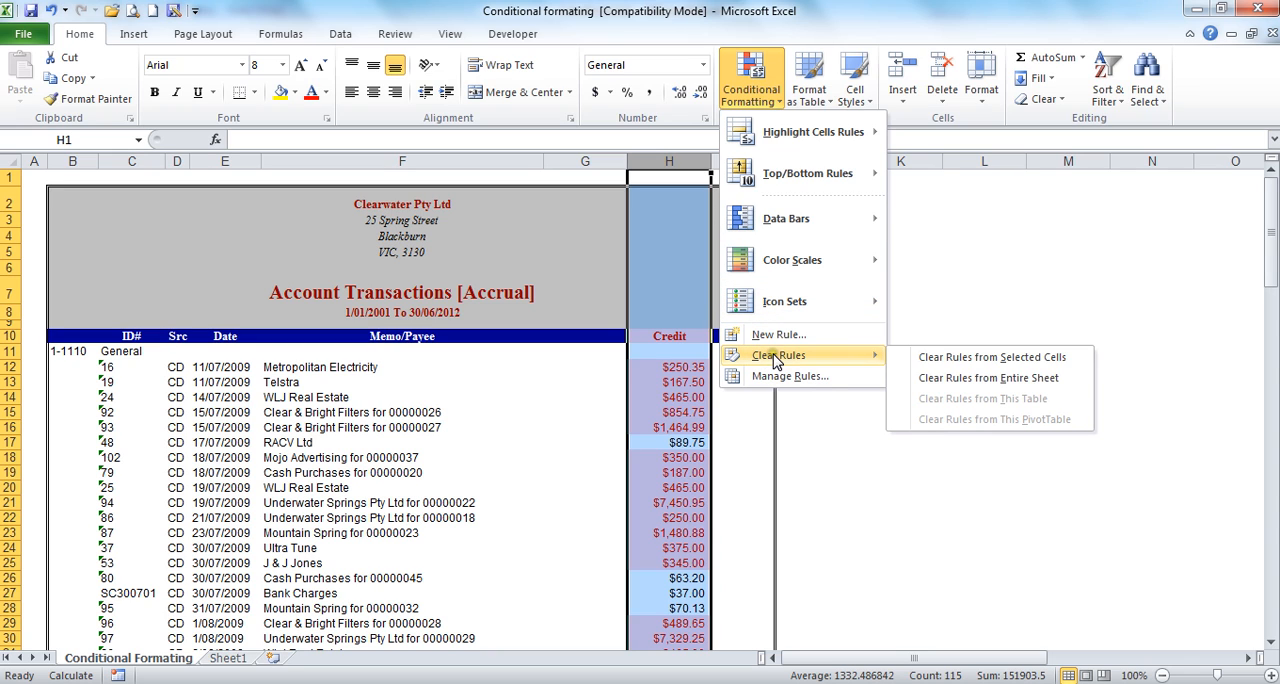
{"action": "left_click", "coordinate": [1000, 357]}
{"action": "left_click", "coordinate": [877, 401]}
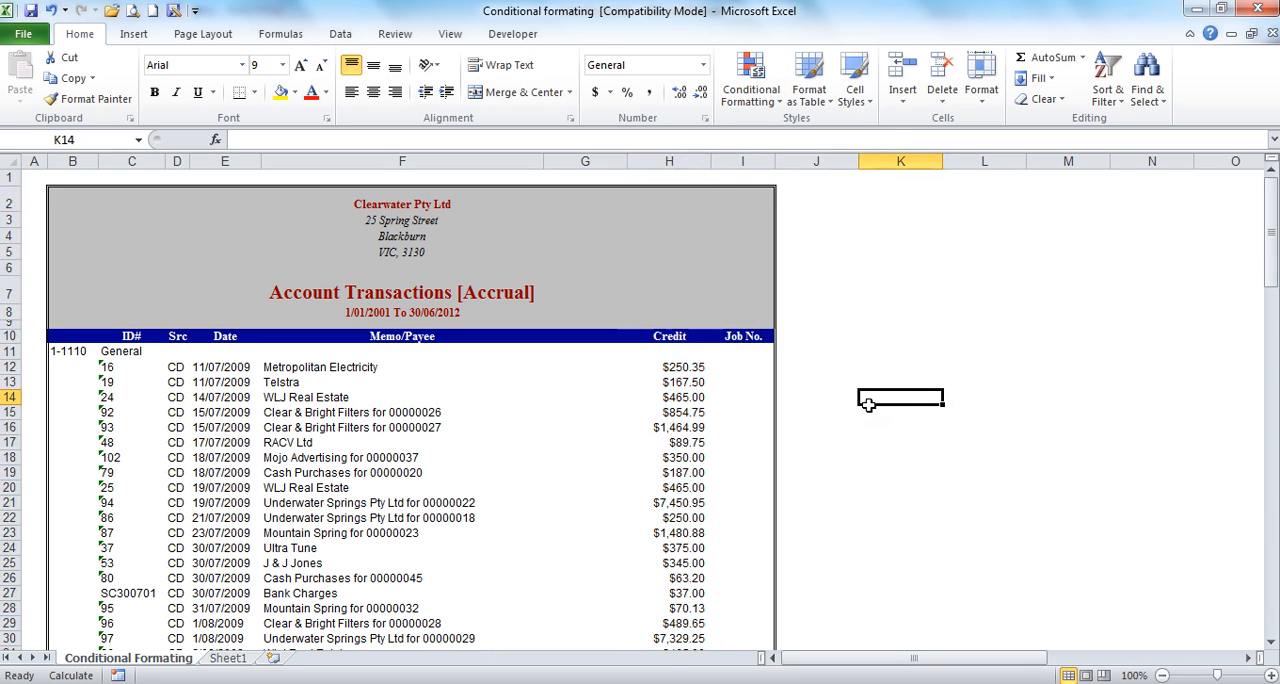
Step: Highlight column H cells less than 10 with Light Red Fill with Dark Red Text
{"action": "scroll", "coordinate": [876, 406], "scroll_direction": "down", "scroll_amount": 7}
{"action": "scroll", "coordinate": [876, 406], "scroll_direction": "up", "scroll_amount": 7}
{"action": "left_click", "coordinate": [669, 162]}
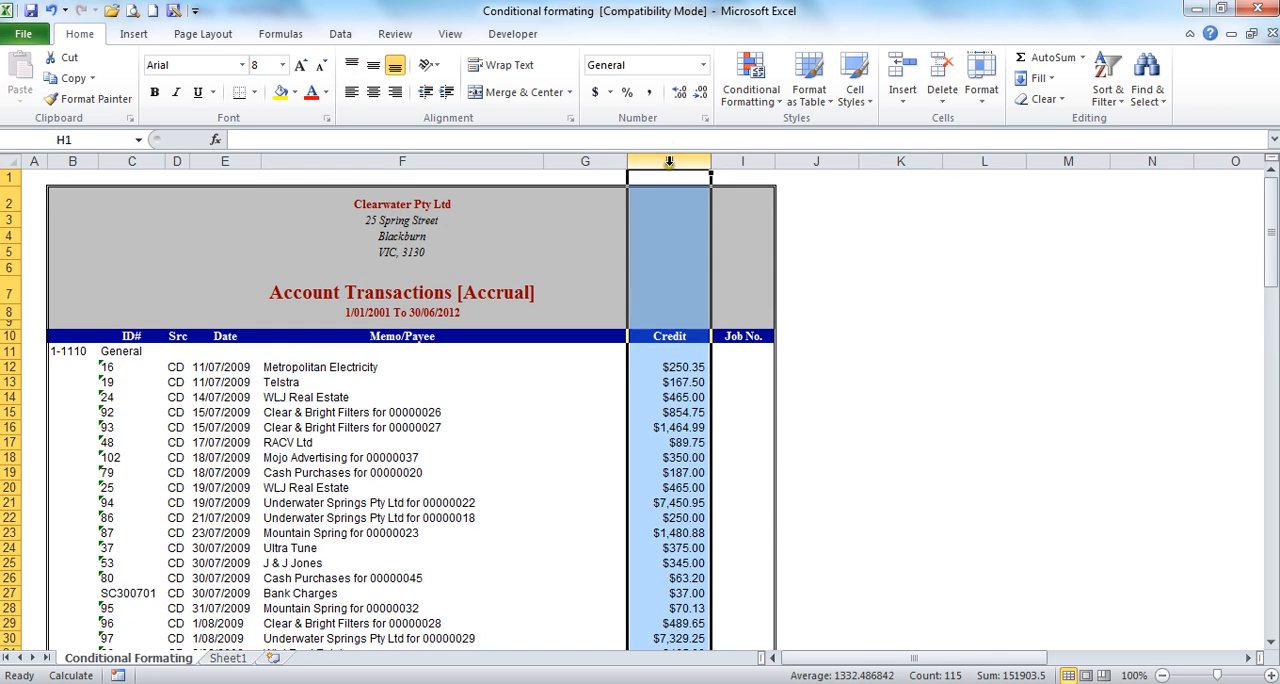
{"action": "left_click", "coordinate": [752, 314]}
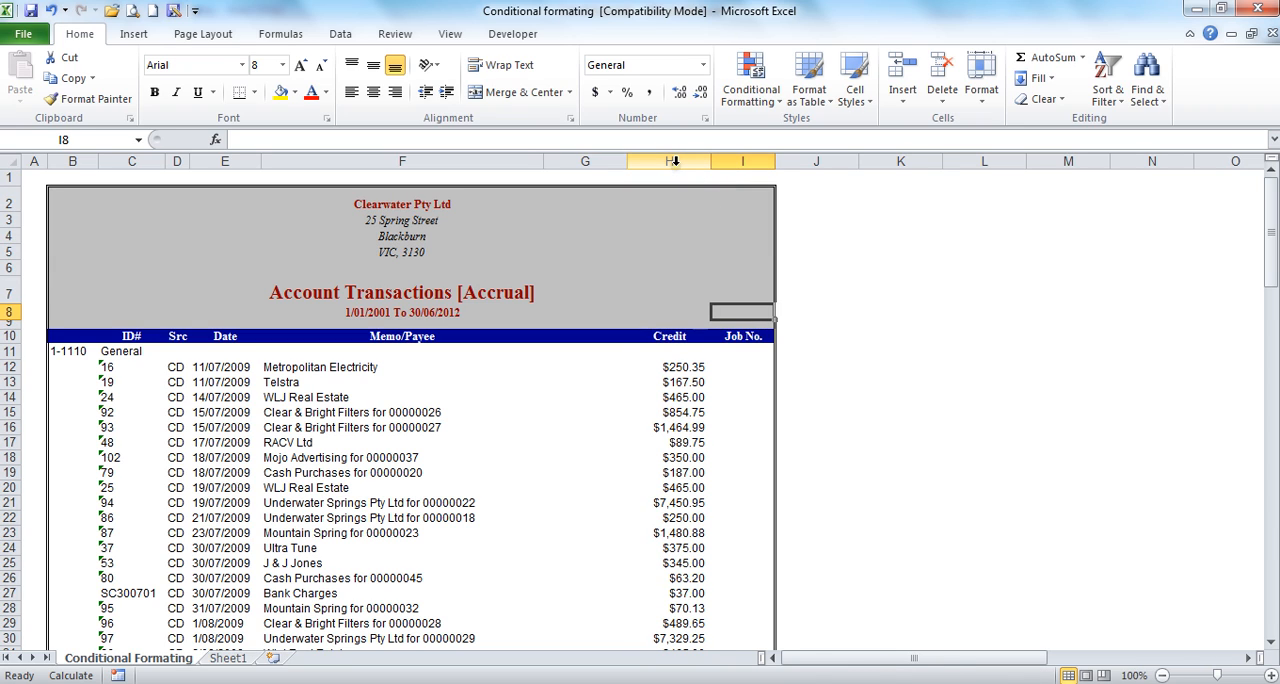
{"action": "left_click", "coordinate": [674, 162]}
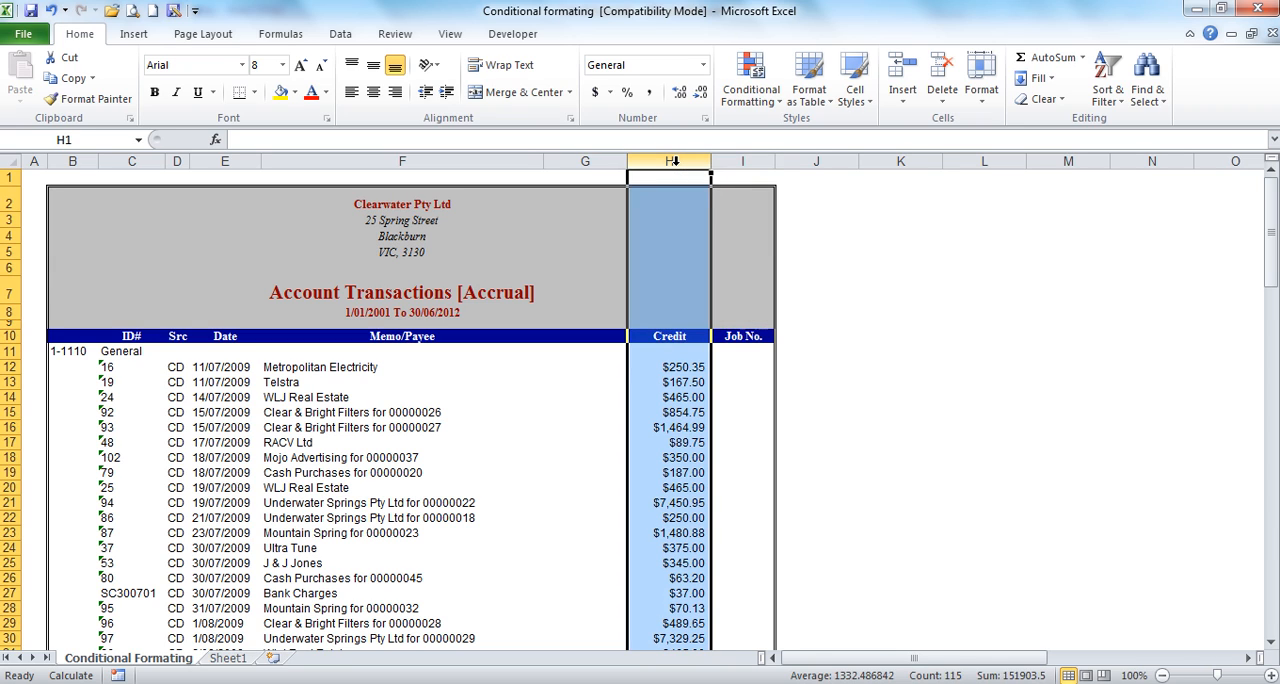
{"action": "left_click", "coordinate": [749, 100]}
{"action": "mouse_move", "coordinate": [790, 138]}
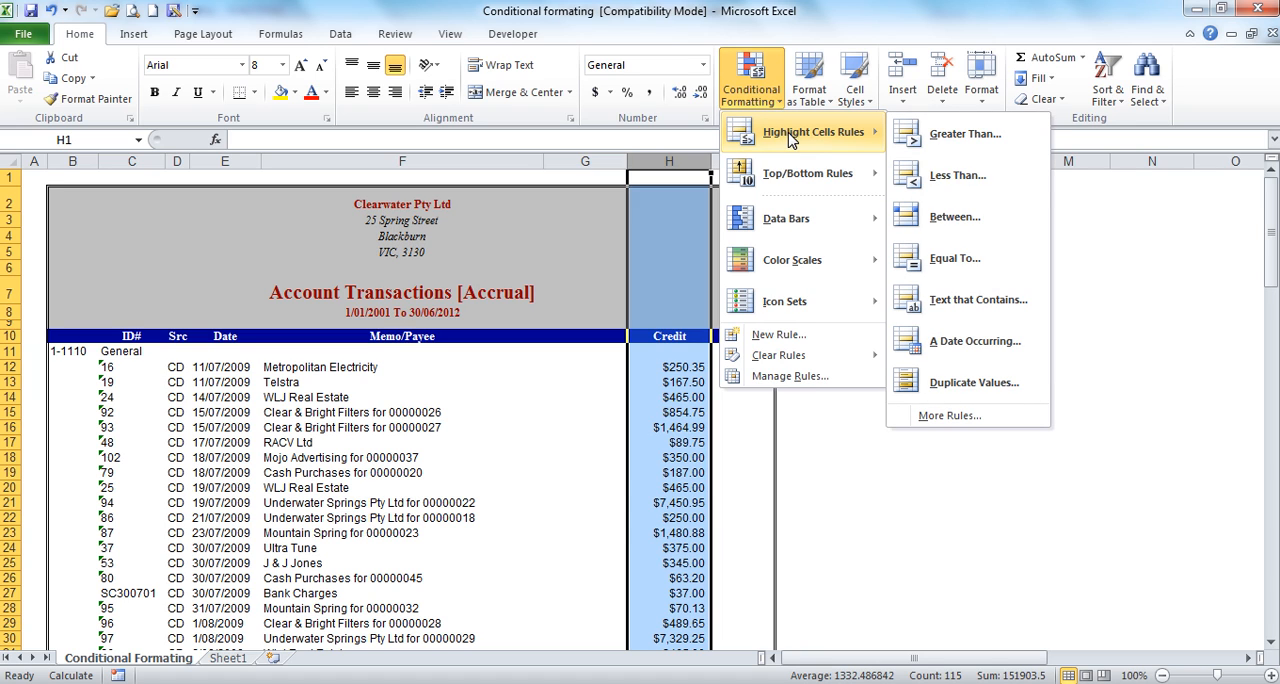
{"action": "left_click", "coordinate": [948, 176]}
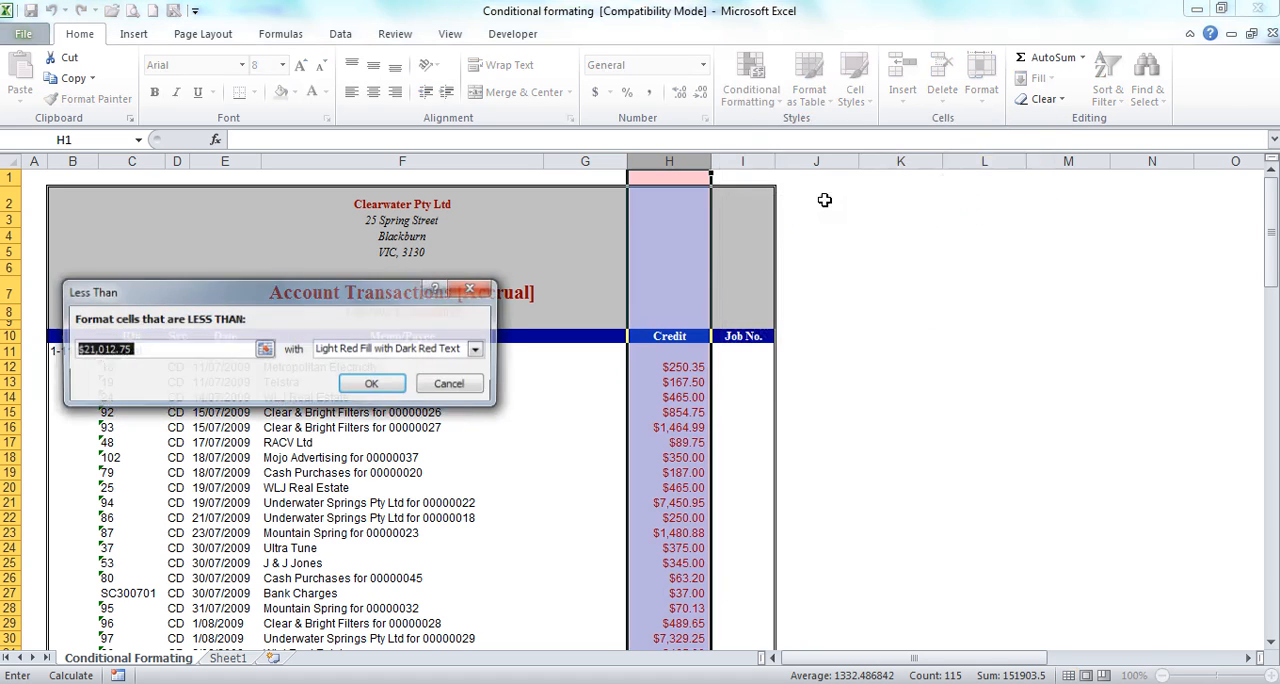
{"action": "type", "text": "10"}
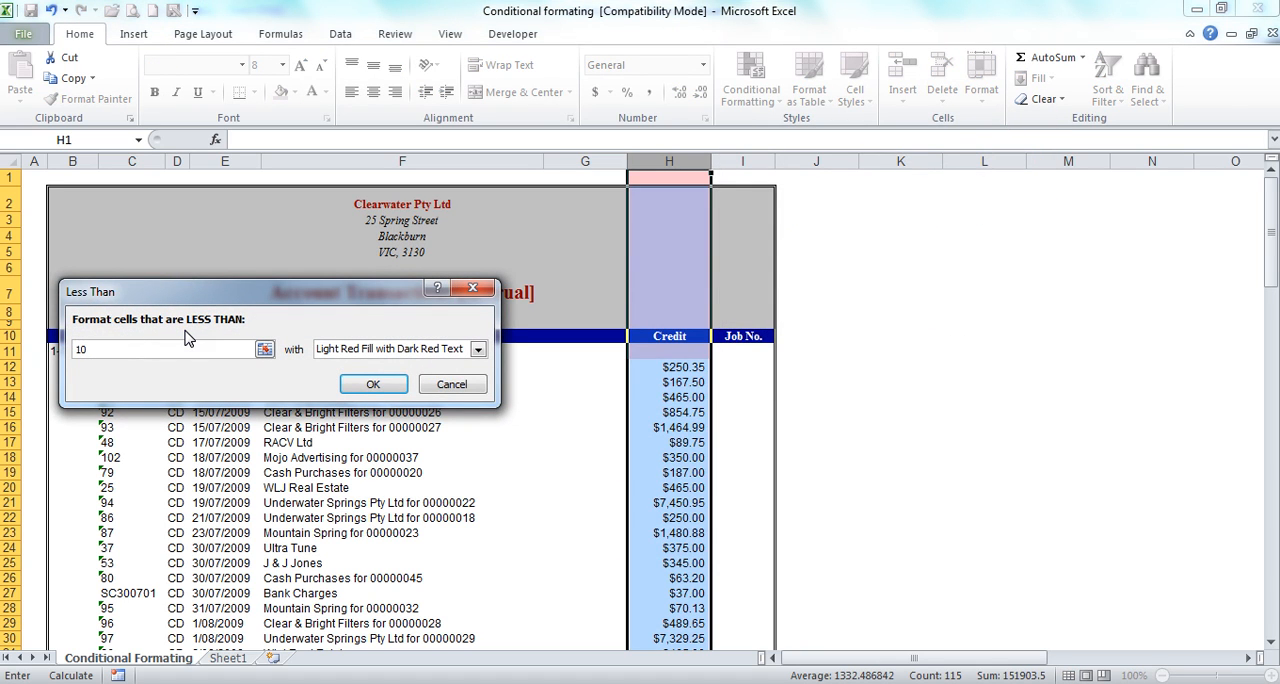
{"action": "left_click", "coordinate": [369, 383]}
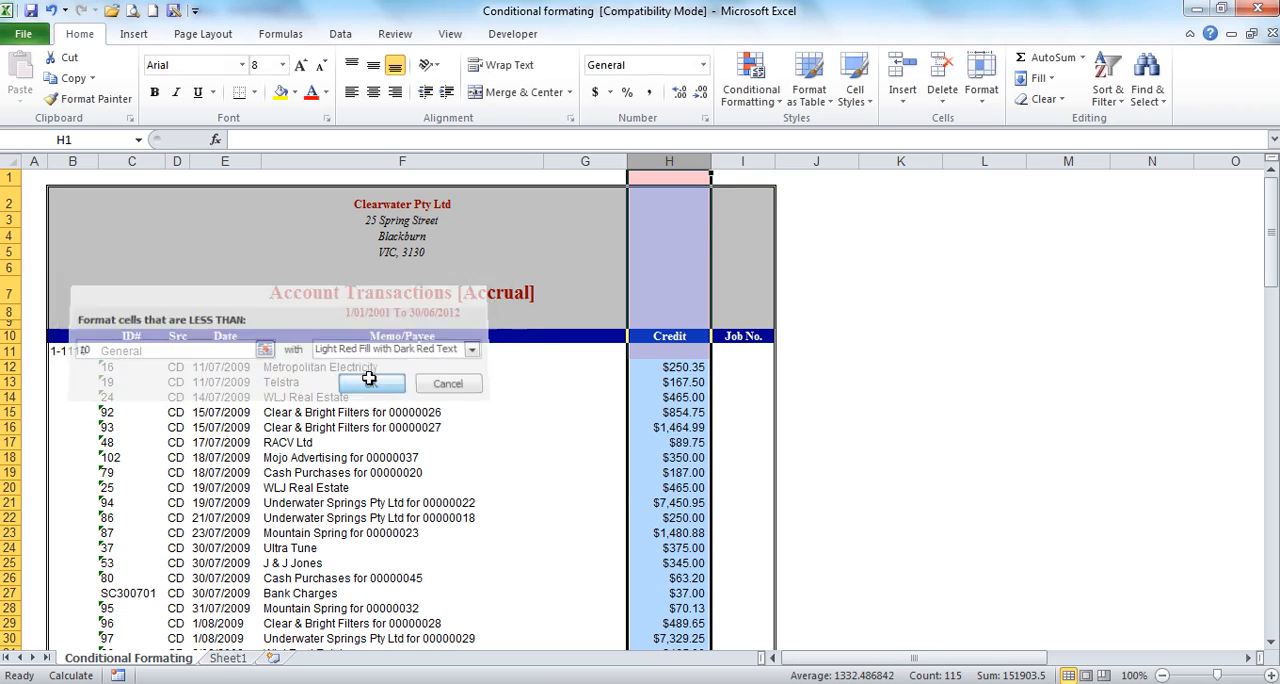
Step: Scroll to the end of the Credit column and back to check the new highlighting
{"action": "left_click", "coordinate": [560, 475]}
{"action": "scroll", "coordinate": [563, 477], "scroll_direction": "down", "scroll_amount": 20}
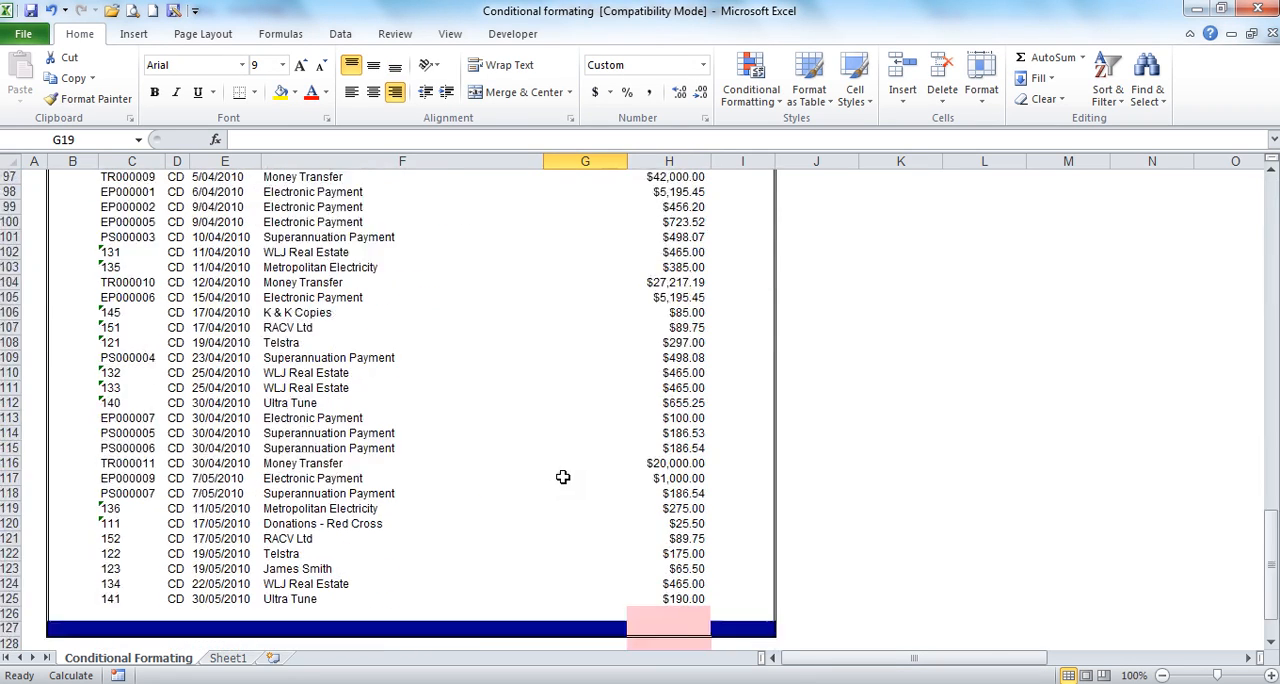
{"action": "scroll", "coordinate": [563, 477], "scroll_direction": "down", "scroll_amount": 6}
{"action": "scroll", "coordinate": [563, 476], "scroll_direction": "up", "scroll_amount": 7}
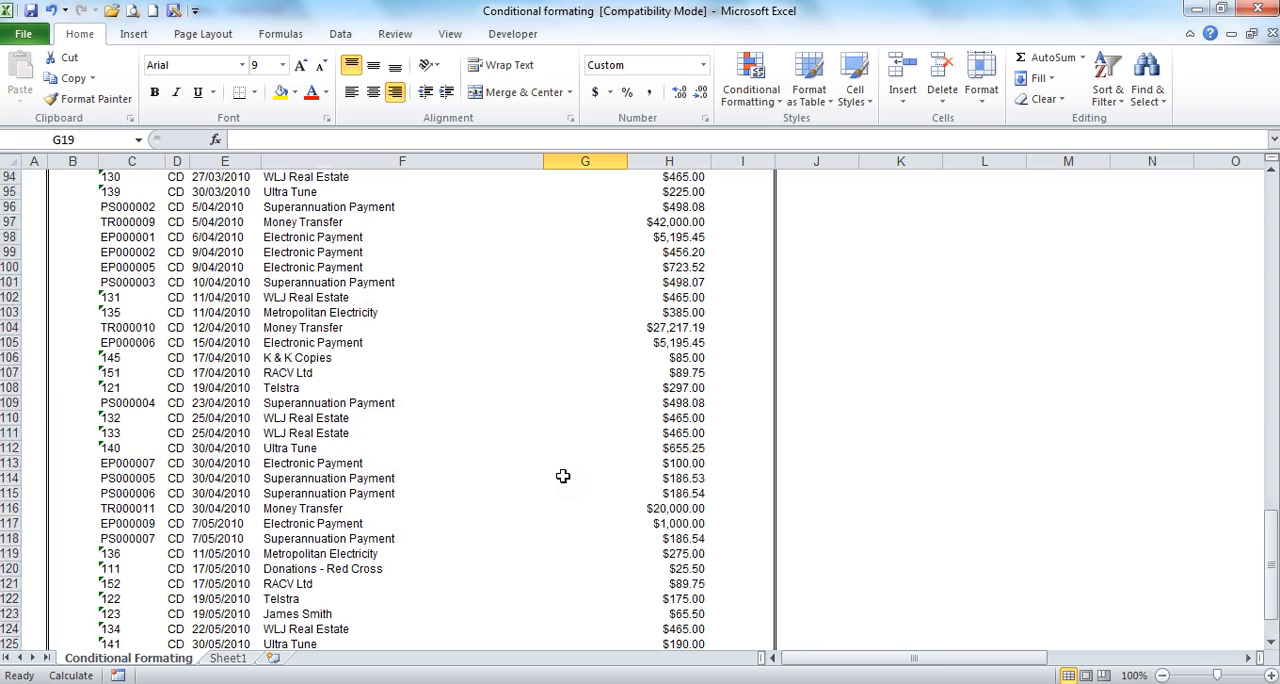
{"action": "scroll", "coordinate": [563, 476], "scroll_direction": "up", "scroll_amount": 20}
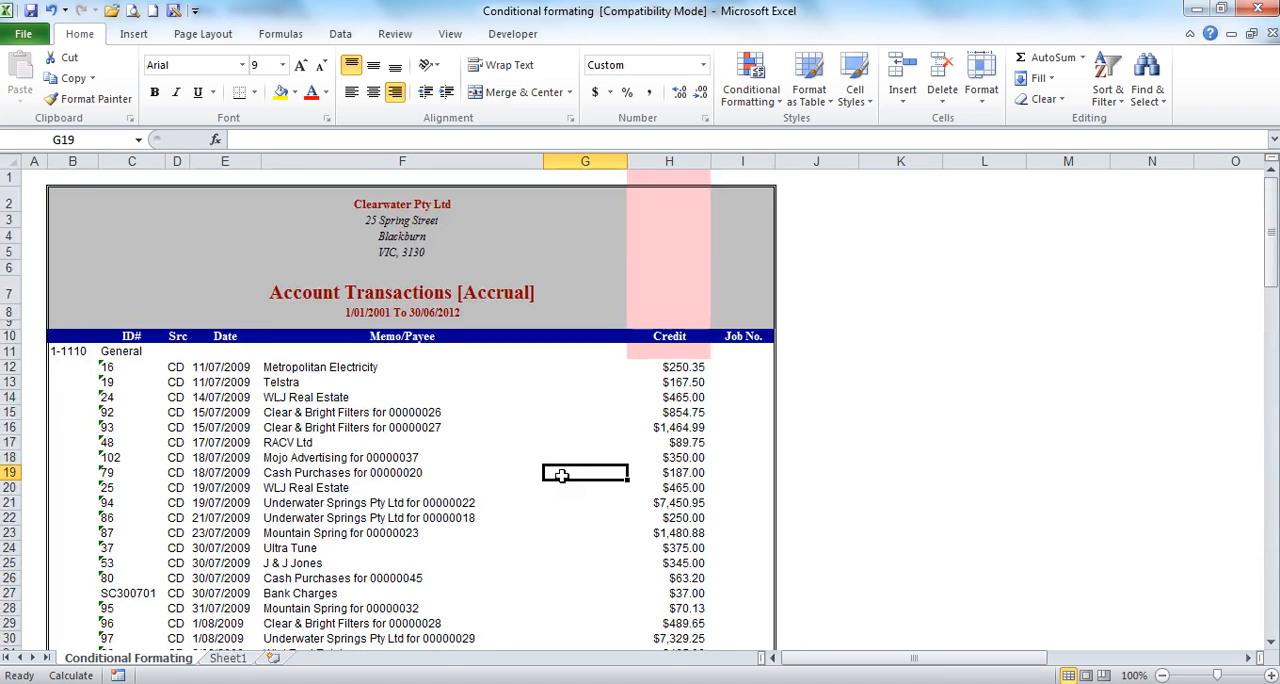
Step: Clear the conditional formatting rules from the selected column H
{"action": "left_click", "coordinate": [688, 162]}
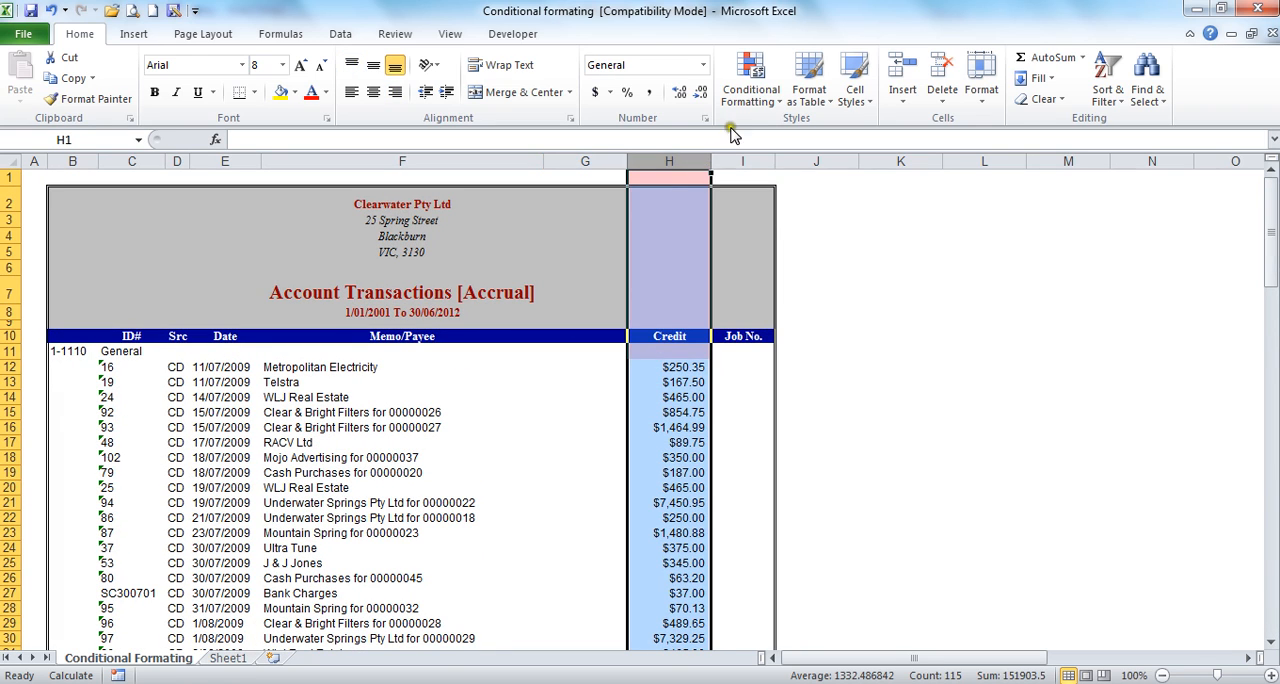
{"action": "left_click", "coordinate": [752, 92]}
{"action": "mouse_move", "coordinate": [795, 355]}
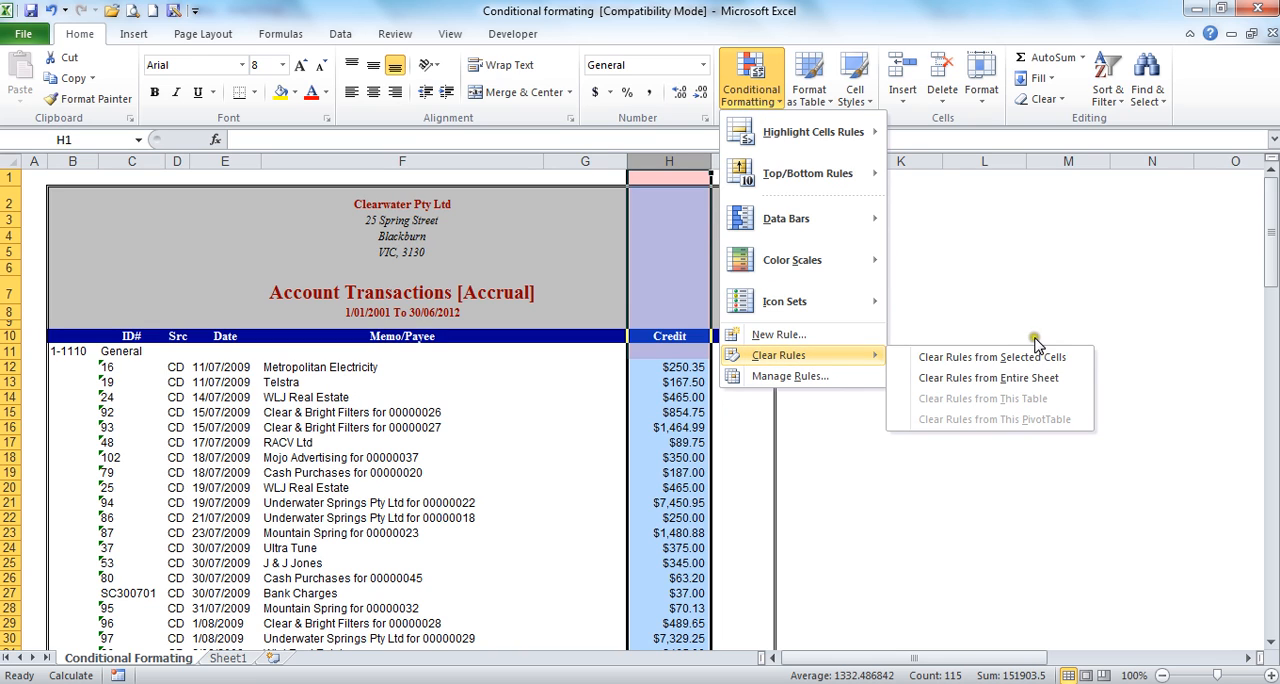
{"action": "left_click", "coordinate": [1000, 356]}
Step: Highlight column H cells less than 100 with Light Red Fill with Dark Red Text
{"action": "left_click", "coordinate": [751, 90]}
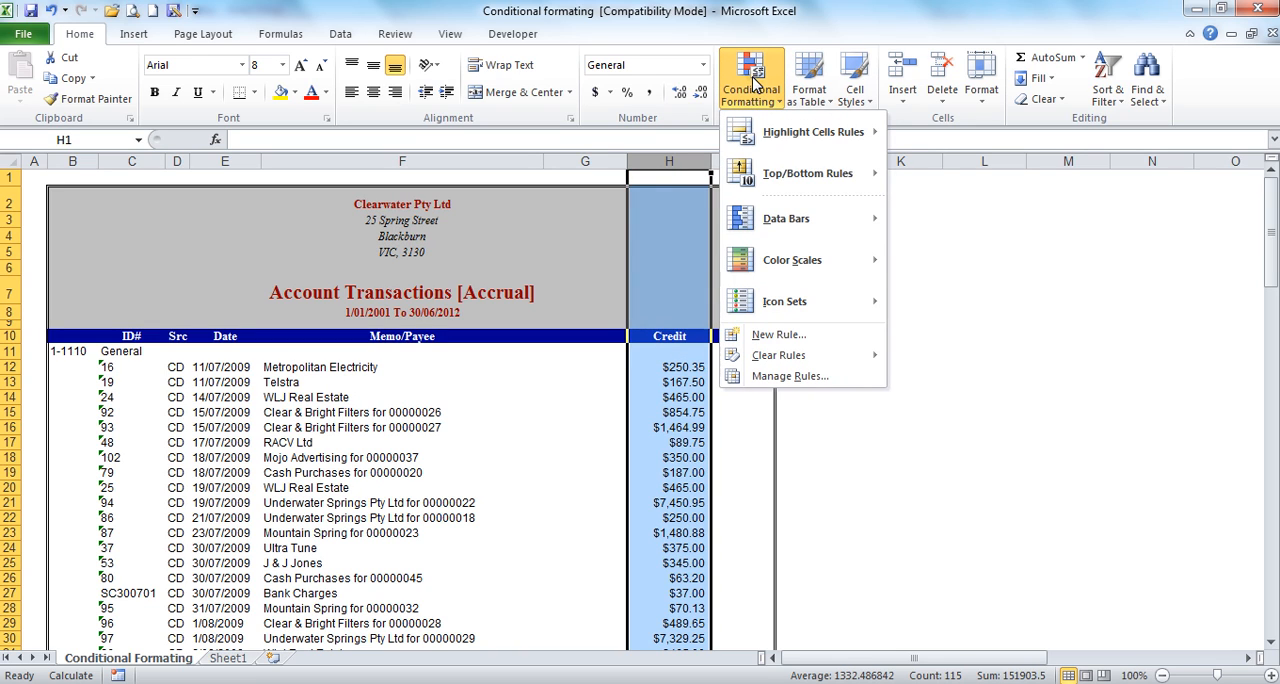
{"action": "mouse_move", "coordinate": [770, 150]}
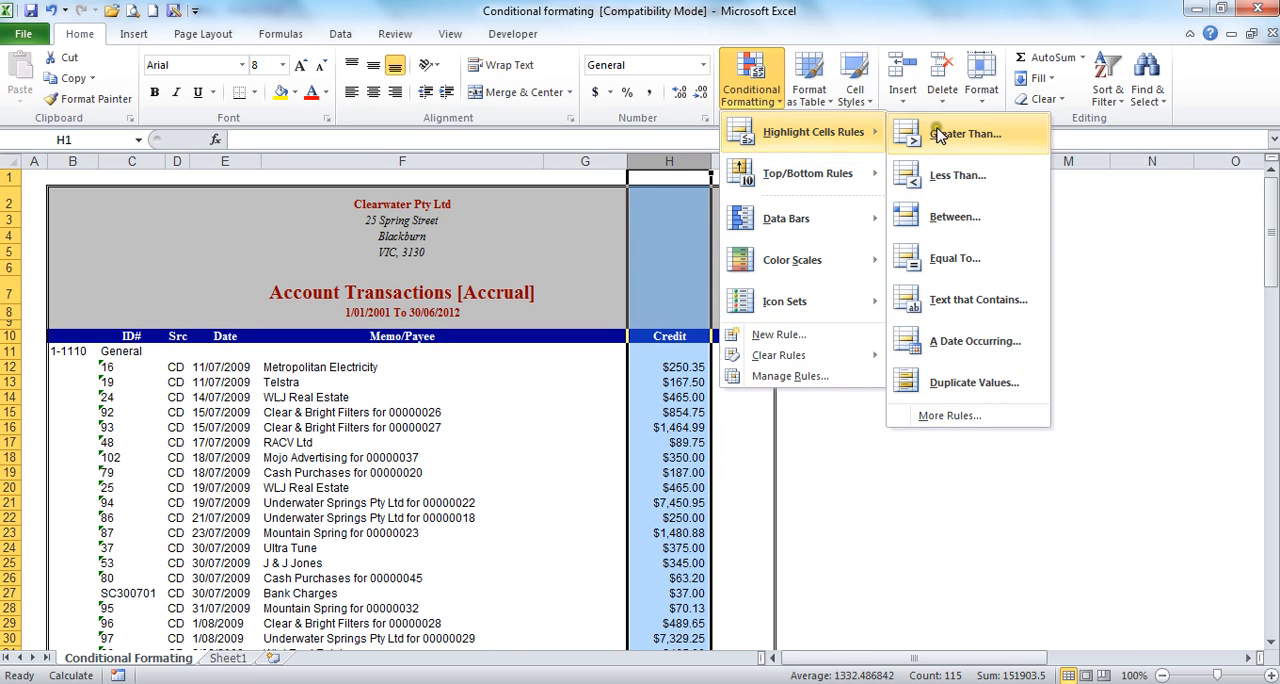
{"action": "left_click", "coordinate": [948, 174]}
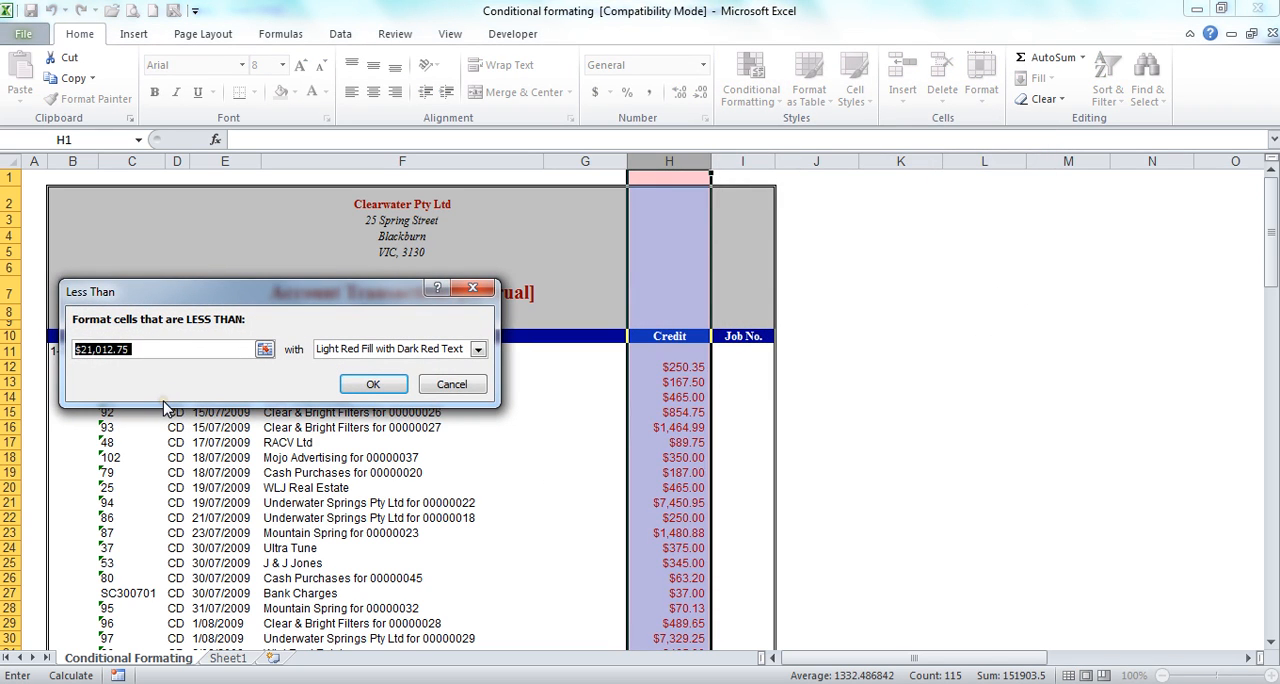
{"action": "type", "text": "100"}
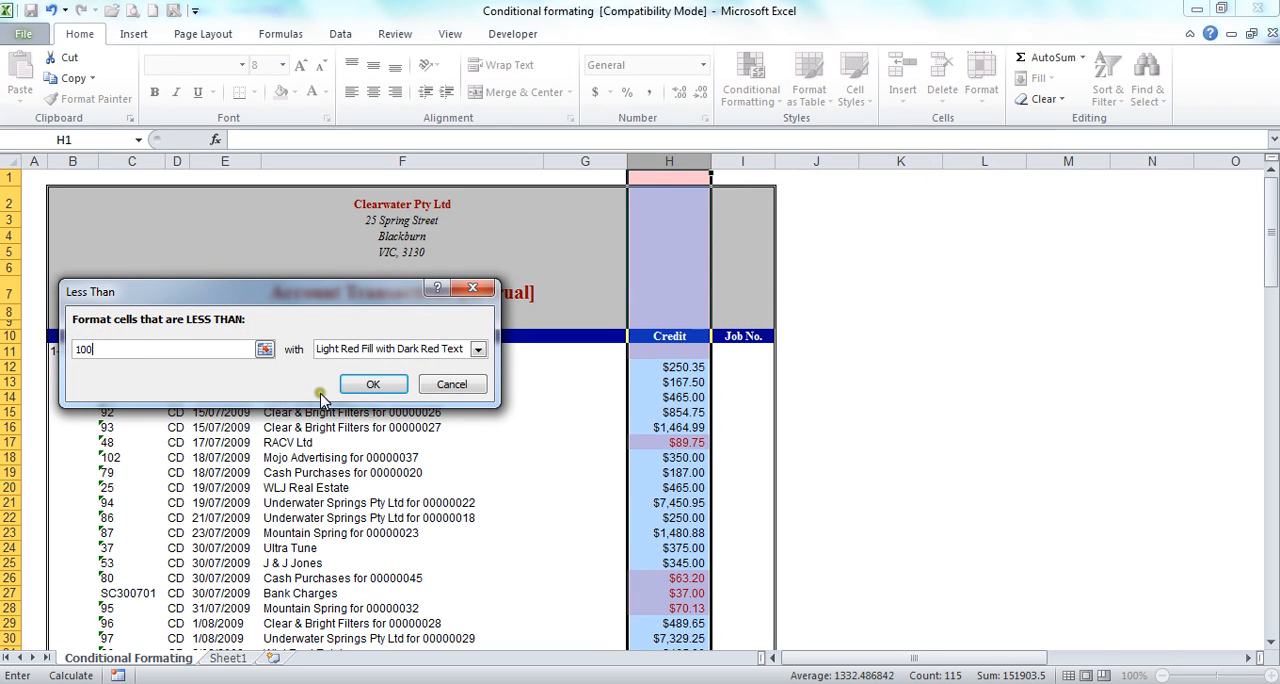
{"action": "left_click", "coordinate": [358, 388]}
{"action": "left_click", "coordinate": [507, 478]}
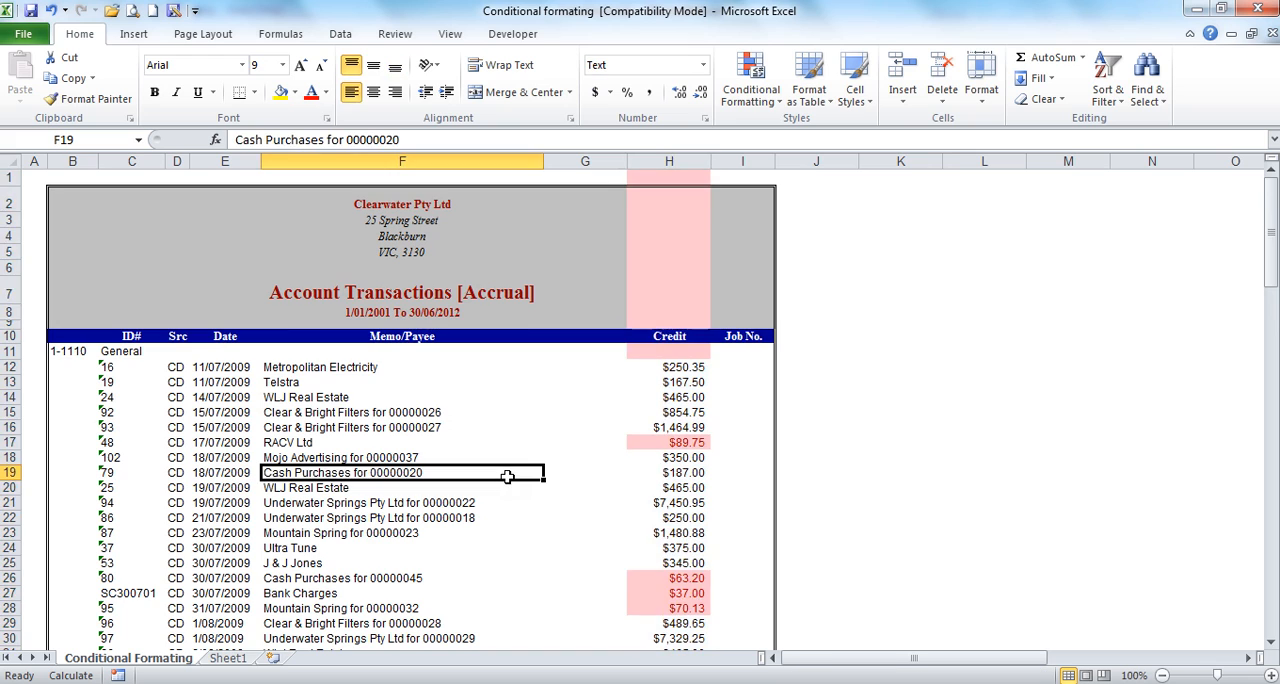
Step: Scroll down the Credit column and select highlighted cells to inspect which values are under 100
{"action": "scroll", "coordinate": [507, 478], "scroll_direction": "down", "scroll_amount": 3}
{"action": "left_click", "coordinate": [671, 284]}
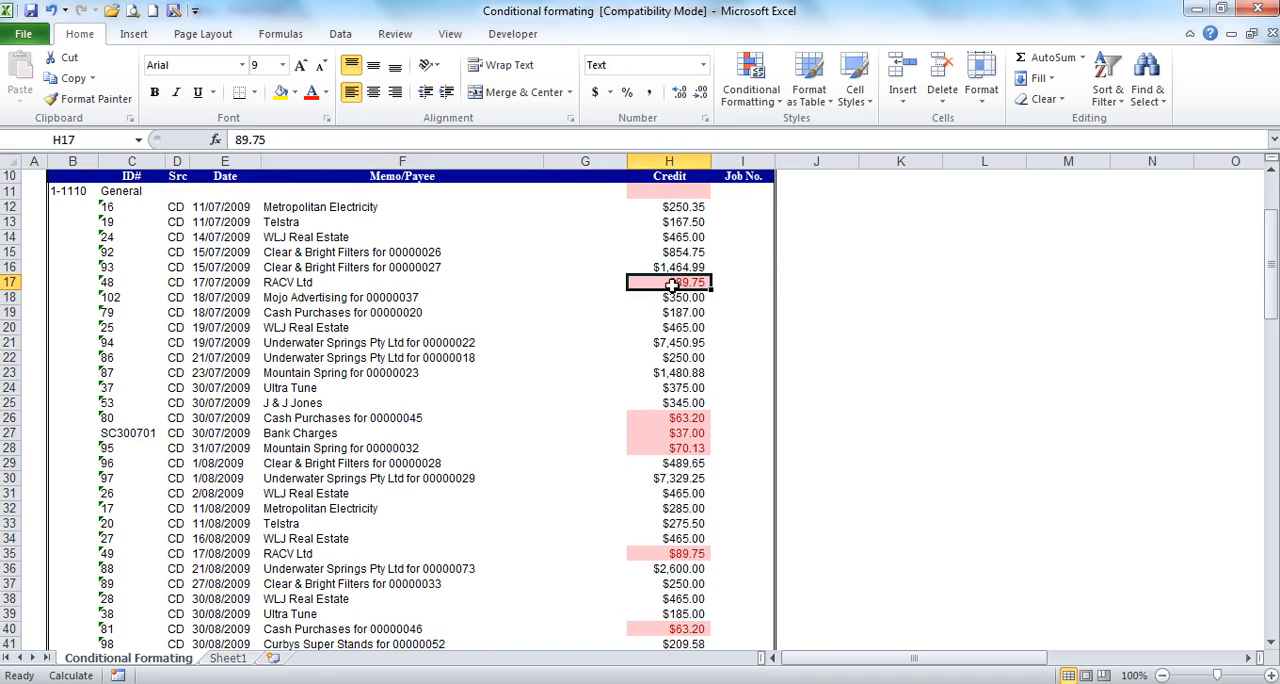
{"action": "left_click", "coordinate": [664, 405]}
{"action": "left_click", "coordinate": [648, 420]}
{"action": "left_click", "coordinate": [645, 449]}
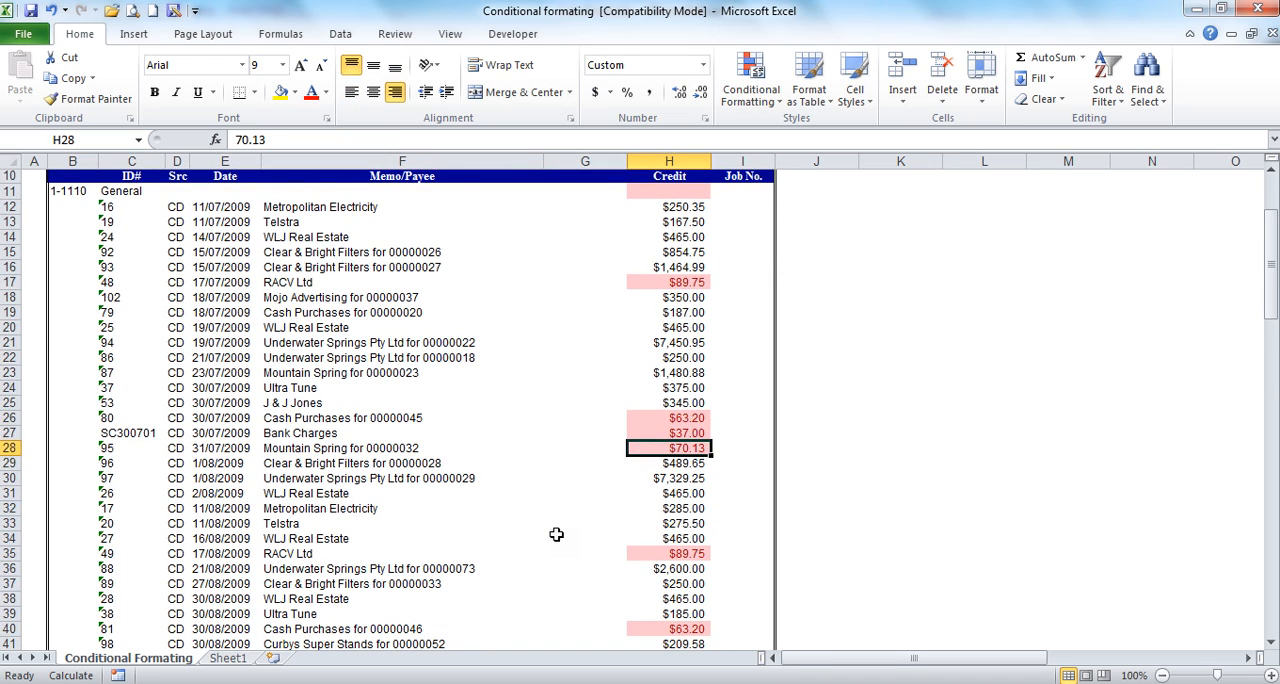
{"action": "scroll", "coordinate": [556, 535], "scroll_direction": "down", "scroll_amount": 20}
{"action": "scroll", "coordinate": [556, 537], "scroll_direction": "up", "scroll_amount": 7}
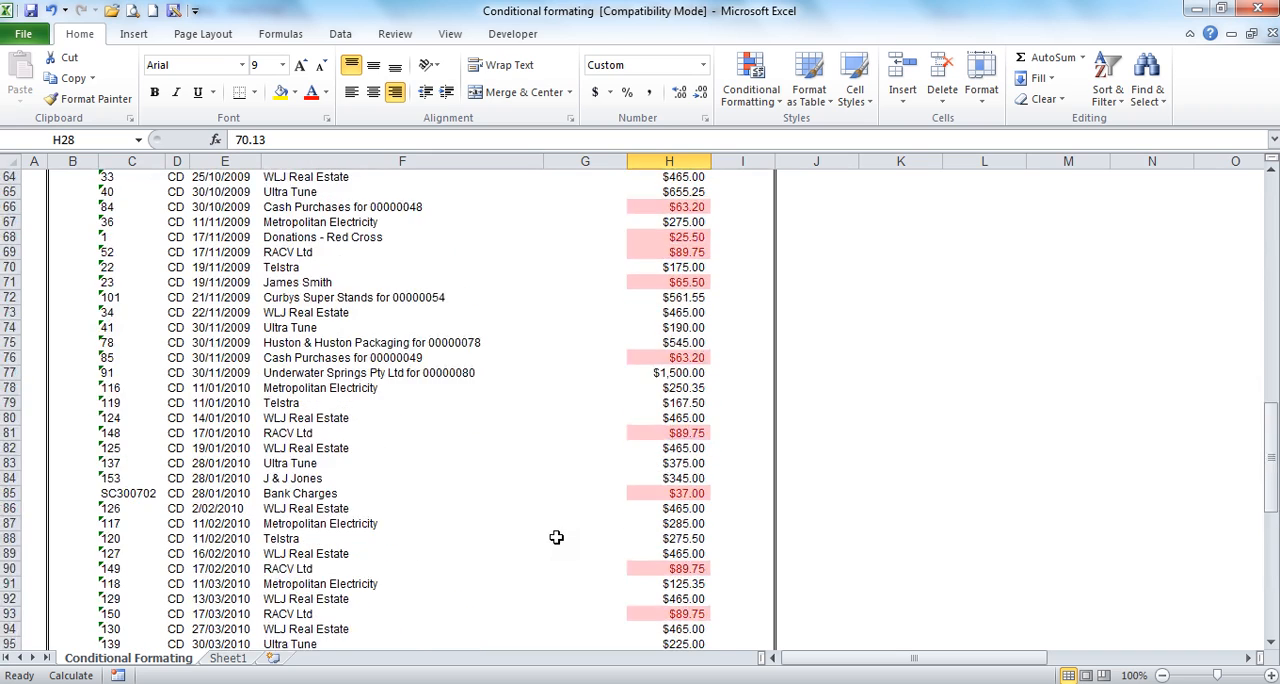
{"action": "scroll", "coordinate": [556, 537], "scroll_direction": "up", "scroll_amount": 20}
Step: Select column H again and clear its conditional formatting rules
{"action": "left_click", "coordinate": [669, 161]}
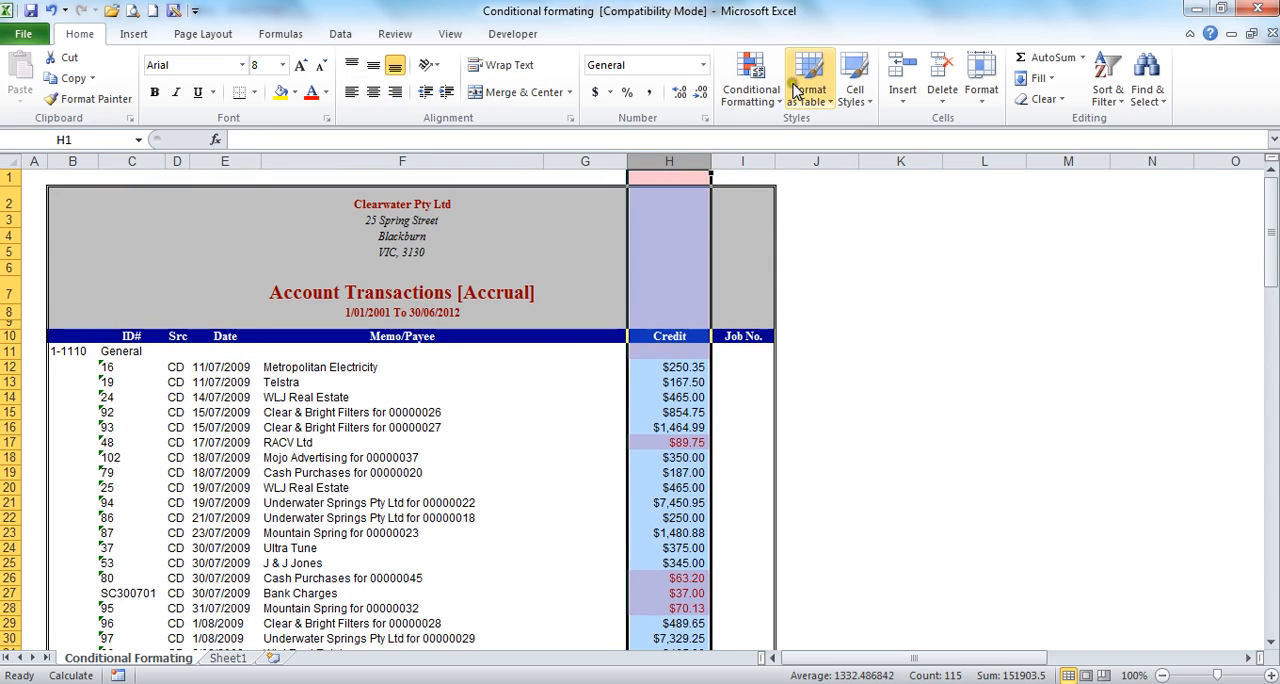
{"action": "left_click", "coordinate": [745, 88]}
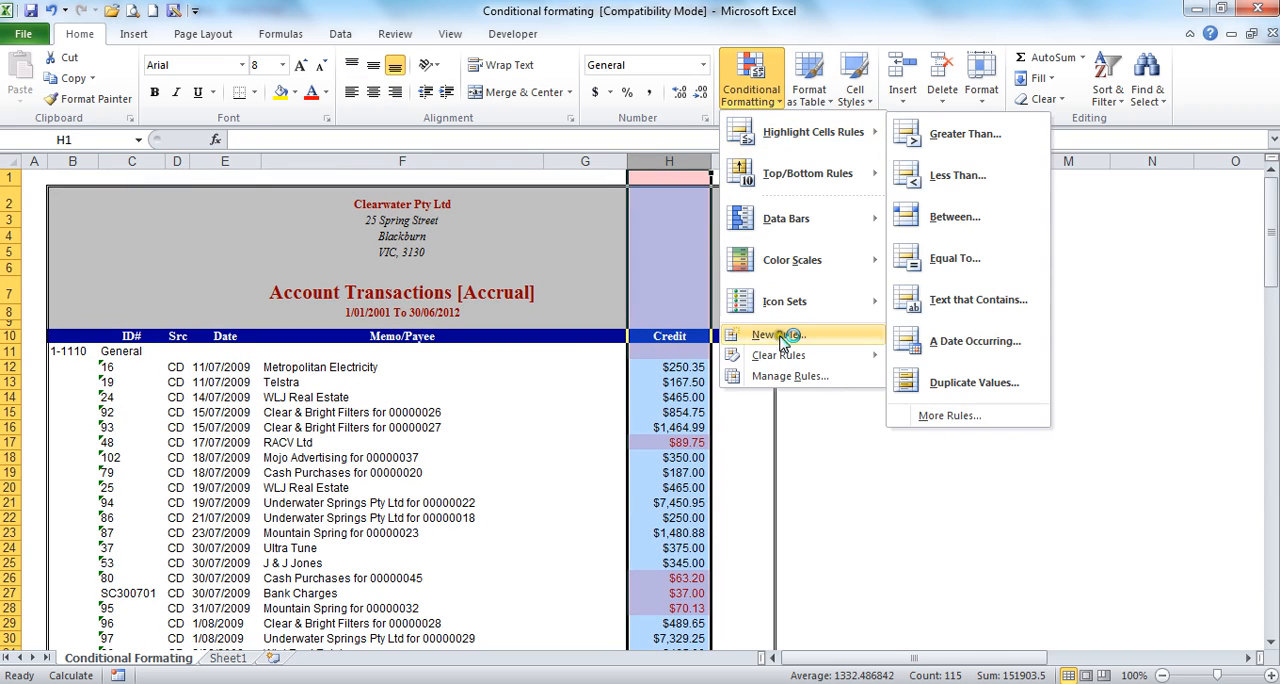
{"action": "left_click", "coordinate": [975, 355]}
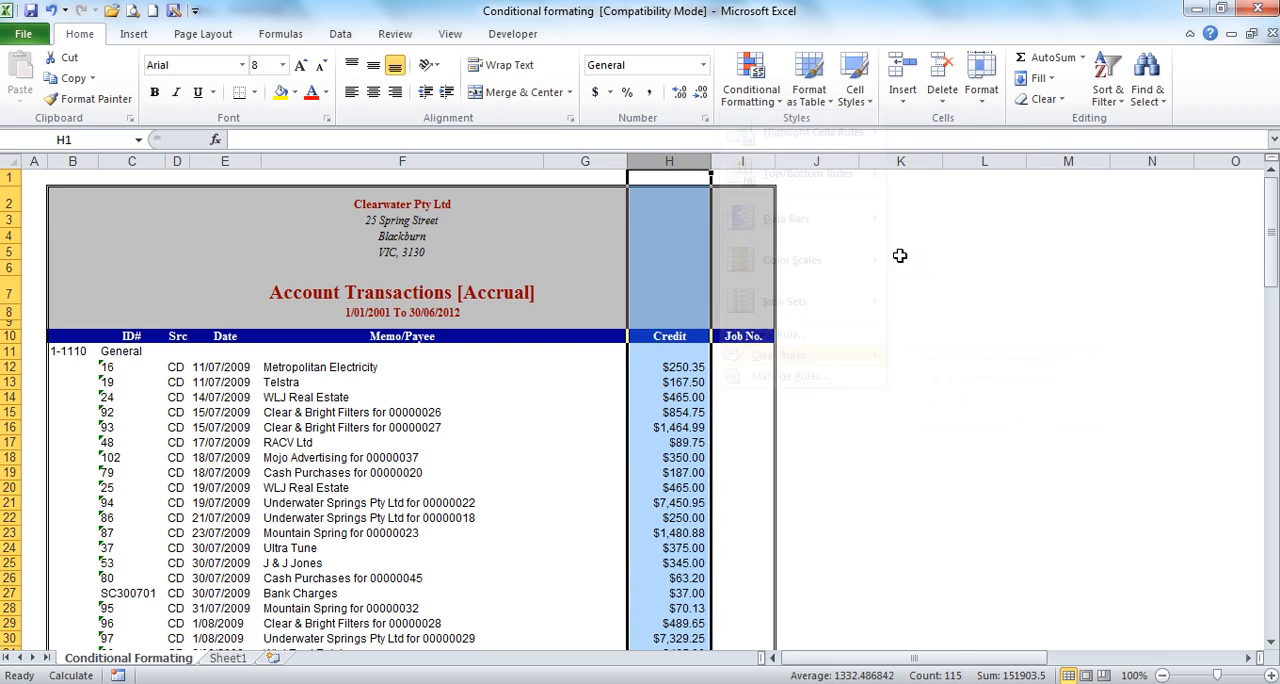
Step: Highlight column H cells equal to 89.75 with Light Red Fill with Dark Red Text
{"action": "left_click", "coordinate": [748, 85]}
{"action": "mouse_move", "coordinate": [779, 138]}
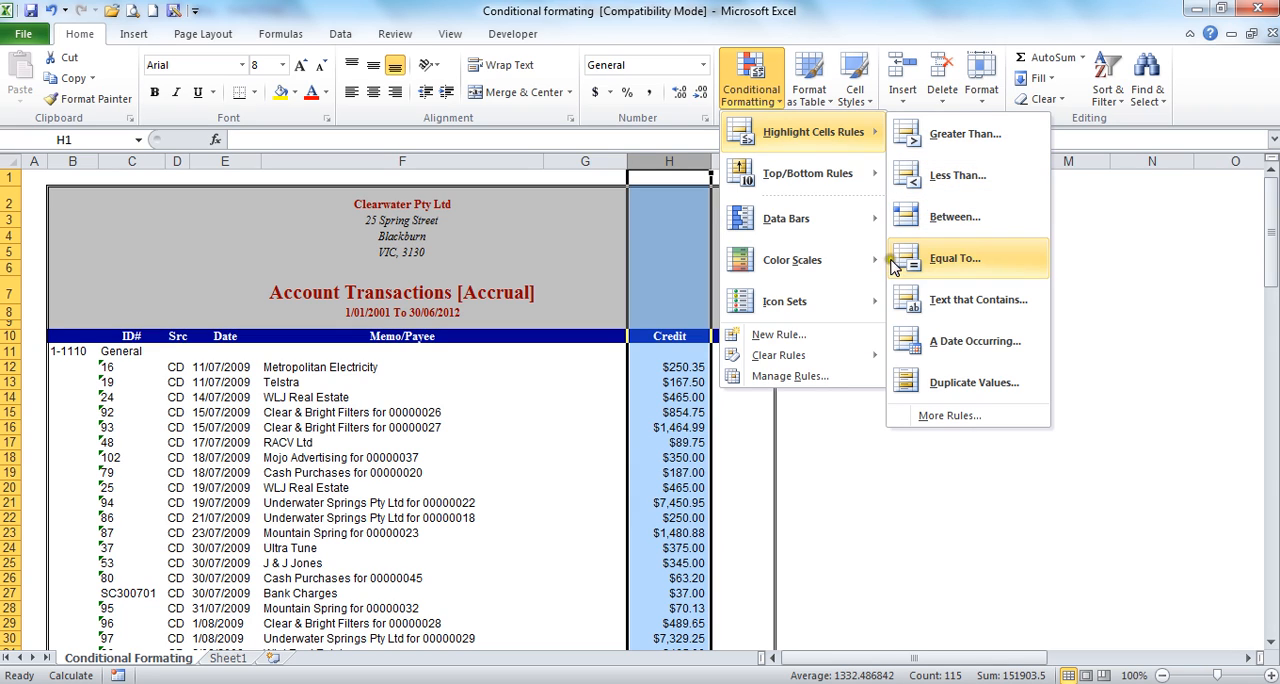
{"action": "left_click", "coordinate": [950, 266]}
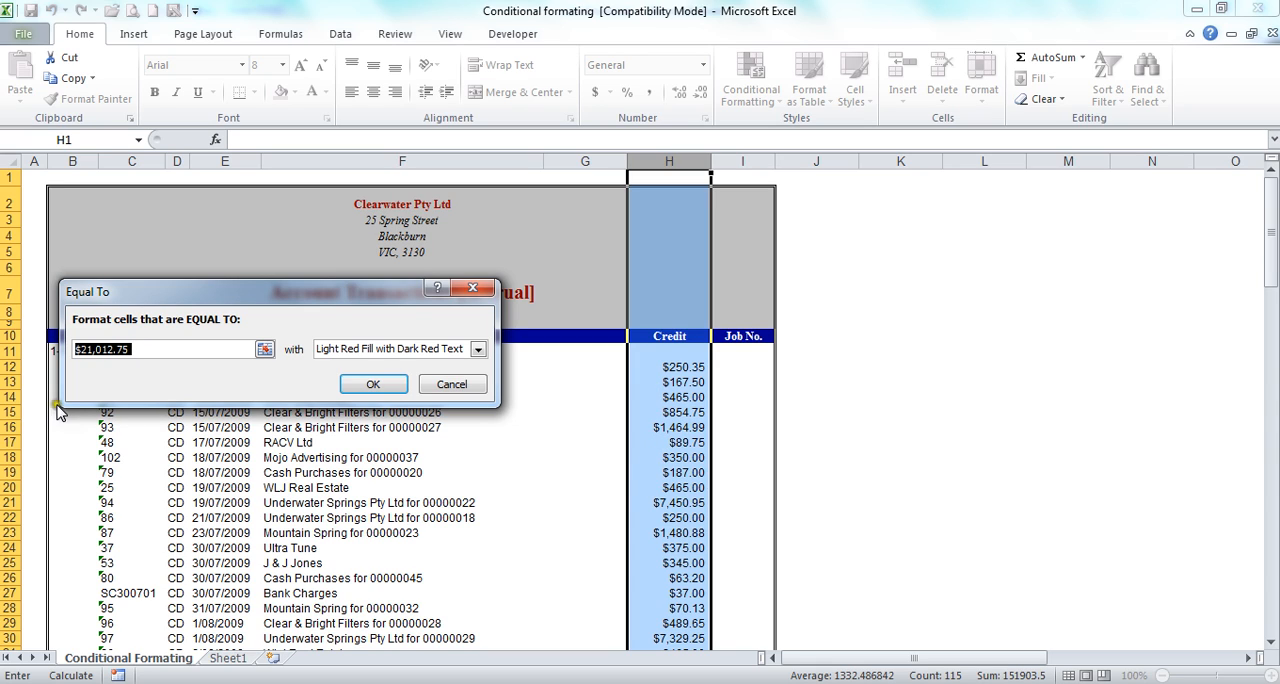
{"action": "type", "text": "89"}
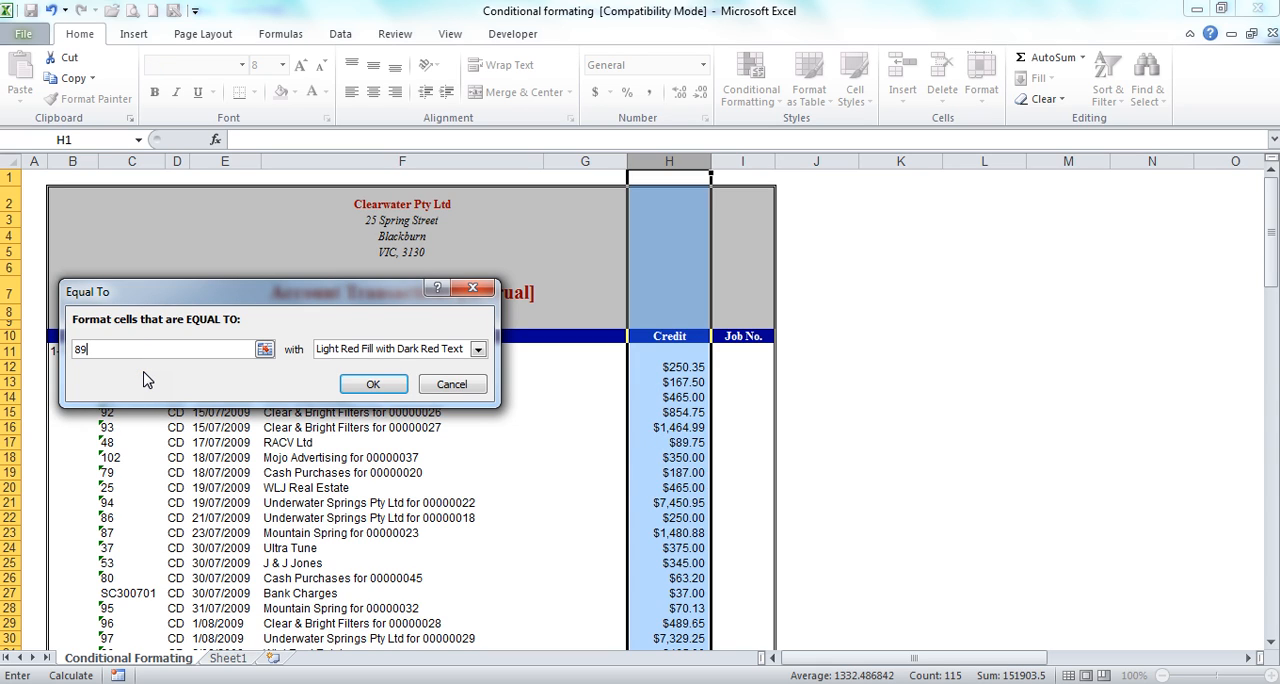
{"action": "type", "text": ".75"}
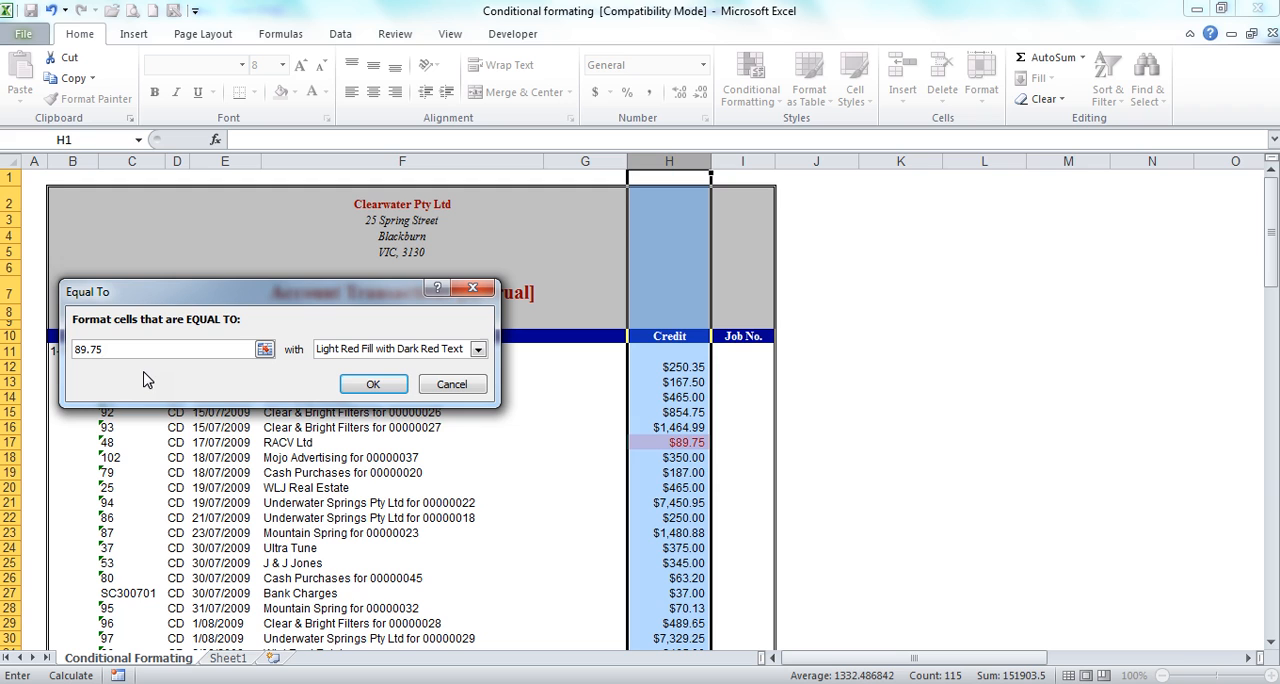
{"action": "left_click", "coordinate": [373, 384]}
{"action": "left_click_drag", "start_coordinate": [517, 487], "coordinate": [545, 487]}
Step: Scroll through the Credit column, selecting highlighted cells to check the 89.75 entries
{"action": "scroll", "coordinate": [544, 487], "scroll_direction": "down", "scroll_amount": 4}
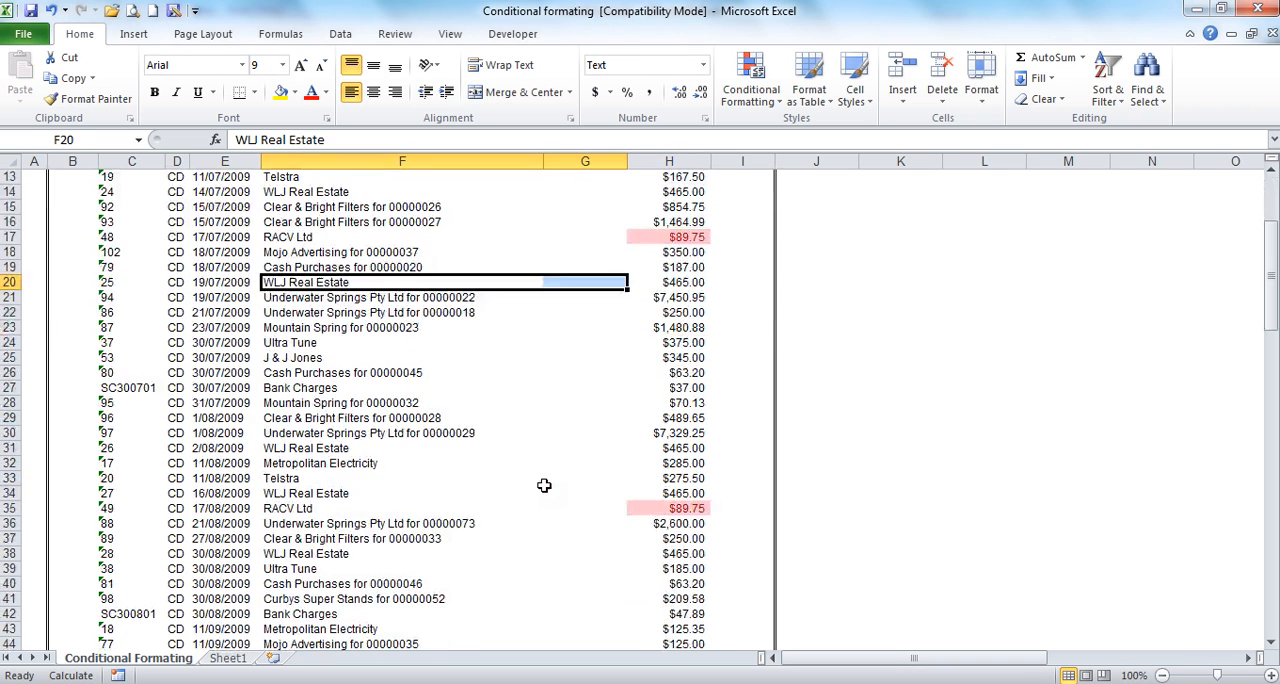
{"action": "left_click", "coordinate": [633, 237]}
{"action": "scroll", "coordinate": [354, 490], "scroll_direction": "down", "scroll_amount": 2}
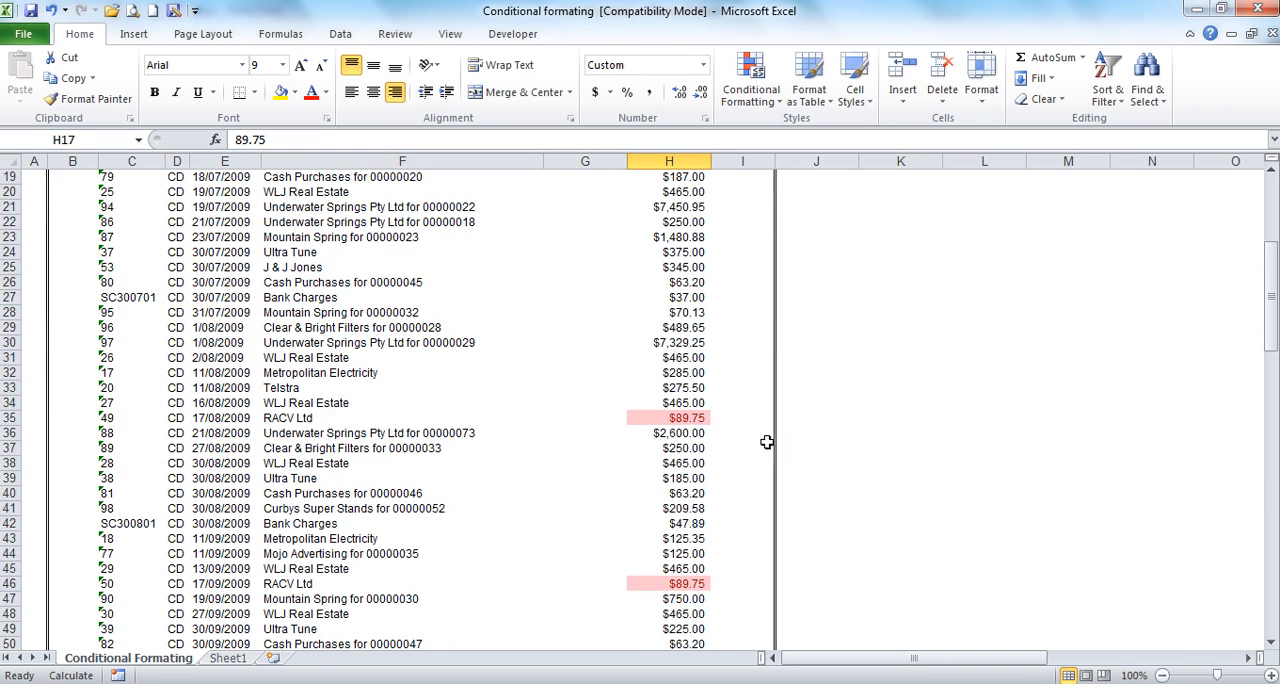
{"action": "left_click", "coordinate": [686, 417]}
{"action": "scroll", "coordinate": [300, 560], "scroll_direction": "down", "scroll_amount": 6}
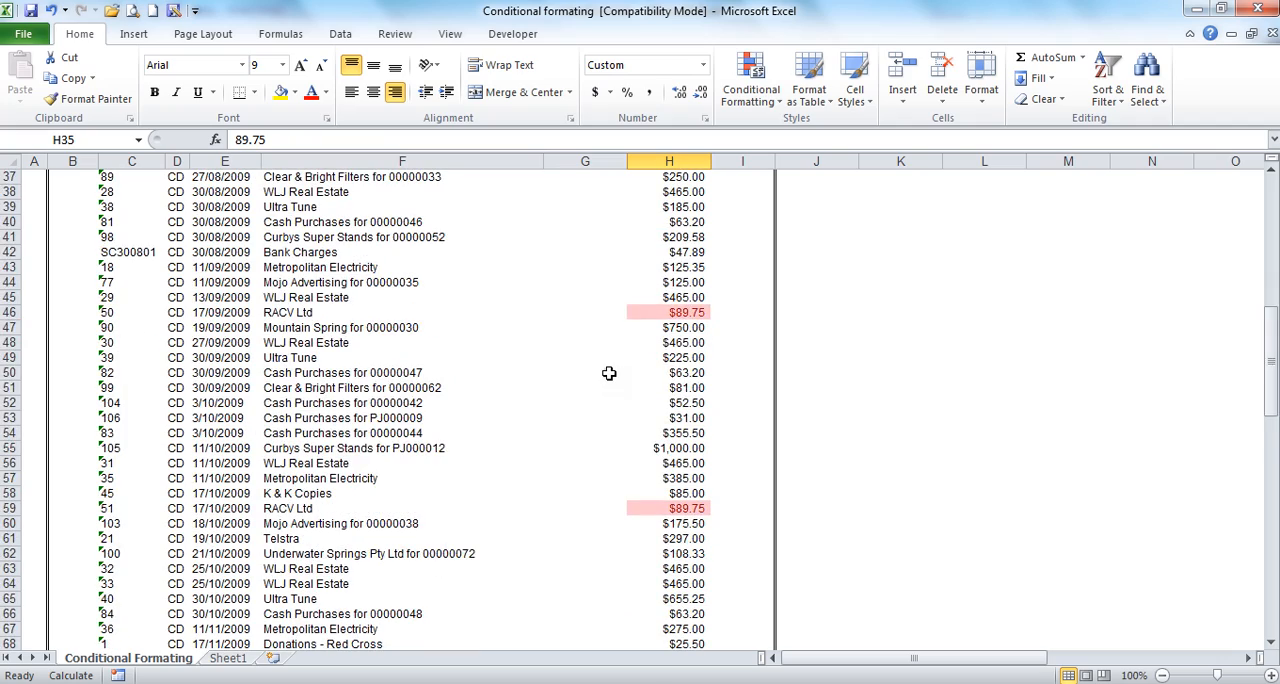
{"action": "scroll", "coordinate": [609, 373], "scroll_direction": "down", "scroll_amount": 12}
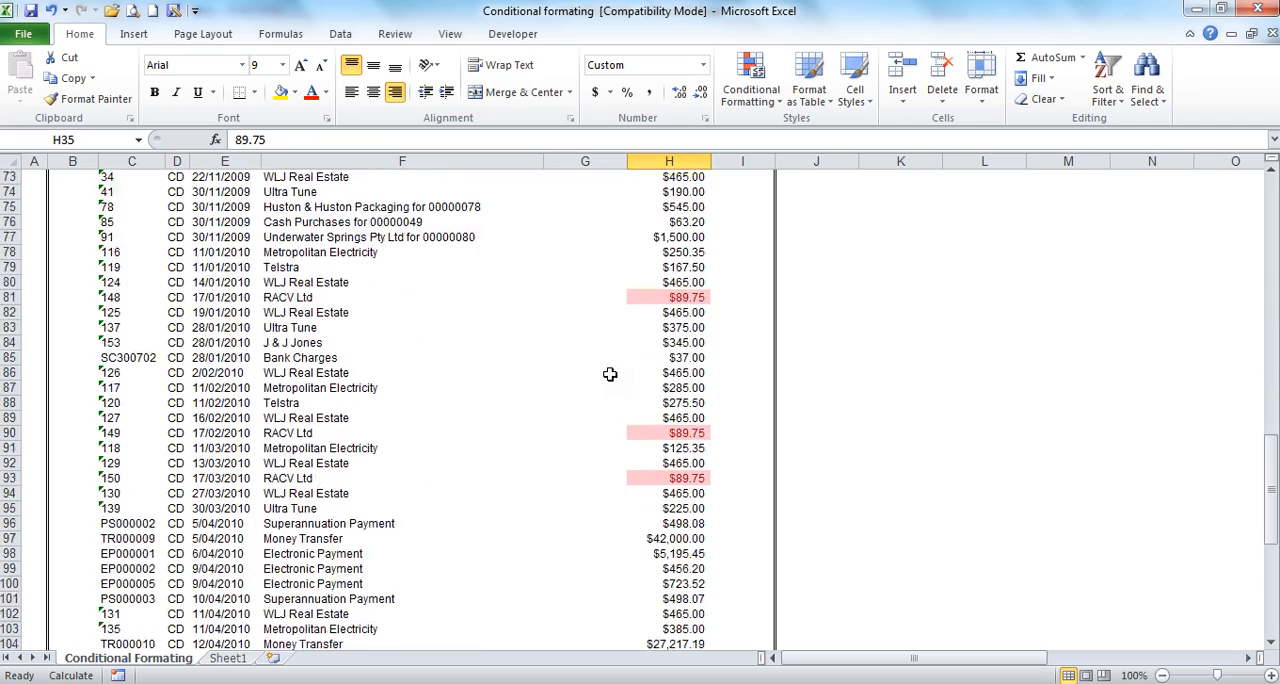
{"action": "scroll", "coordinate": [609, 373], "scroll_direction": "down", "scroll_amount": 10}
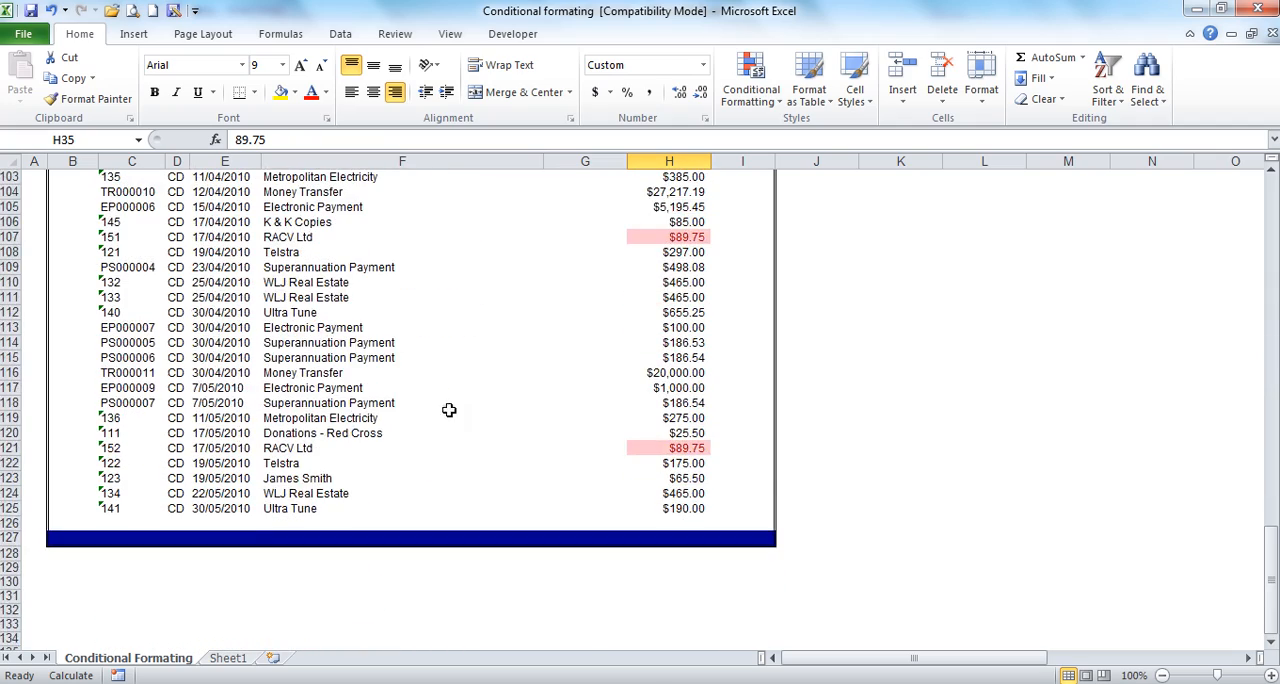
{"action": "left_click", "coordinate": [663, 448]}
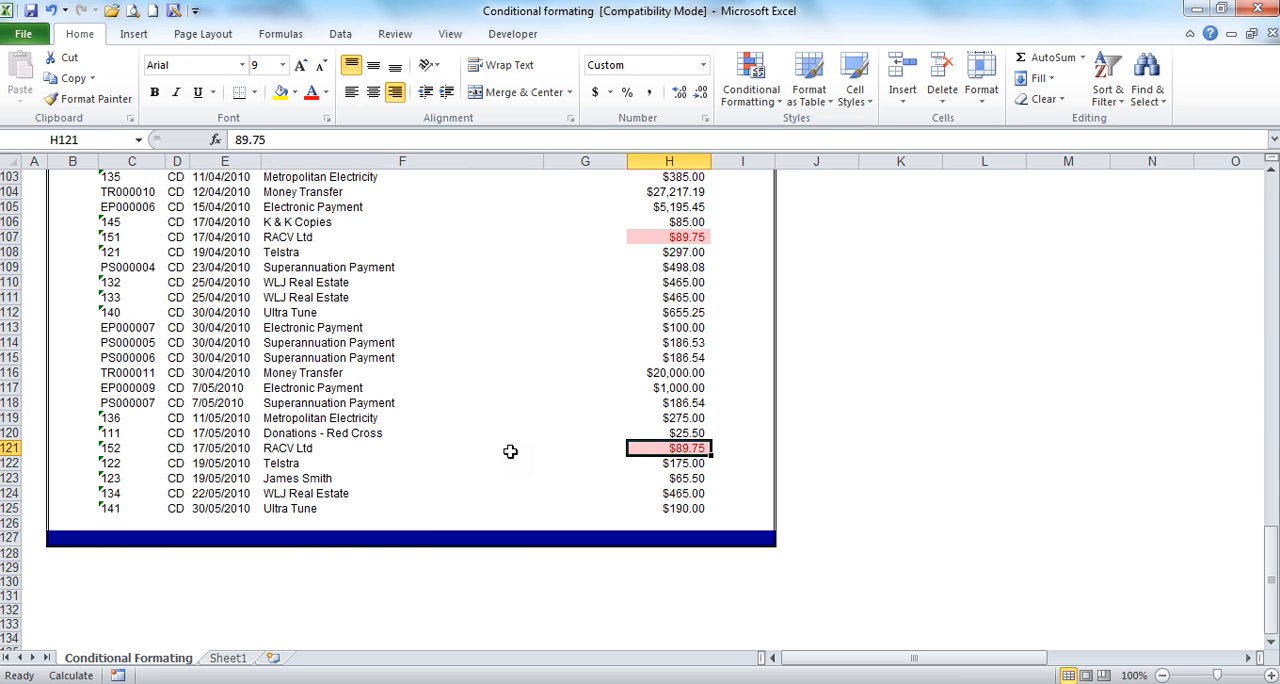
{"action": "scroll", "coordinate": [510, 451], "scroll_direction": "up", "scroll_amount": 20}
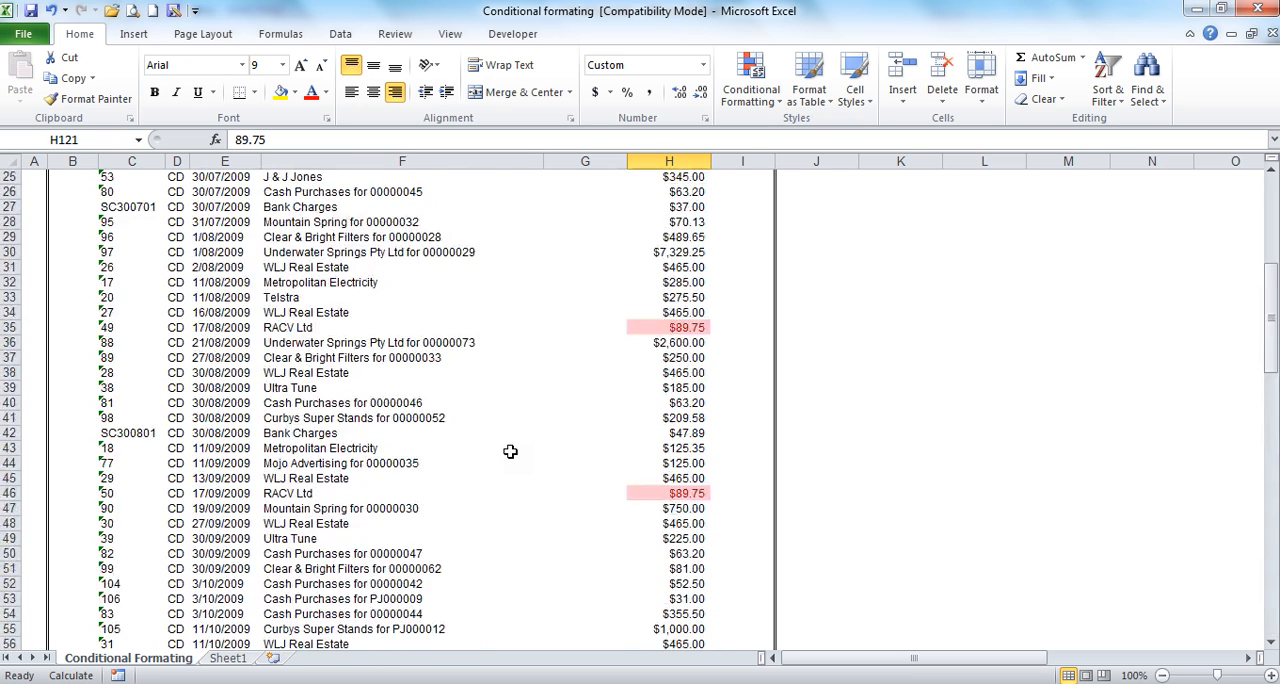
Step: Clear the conditional formatting rules from the whole of column H
{"action": "left_click", "coordinate": [669, 161]}
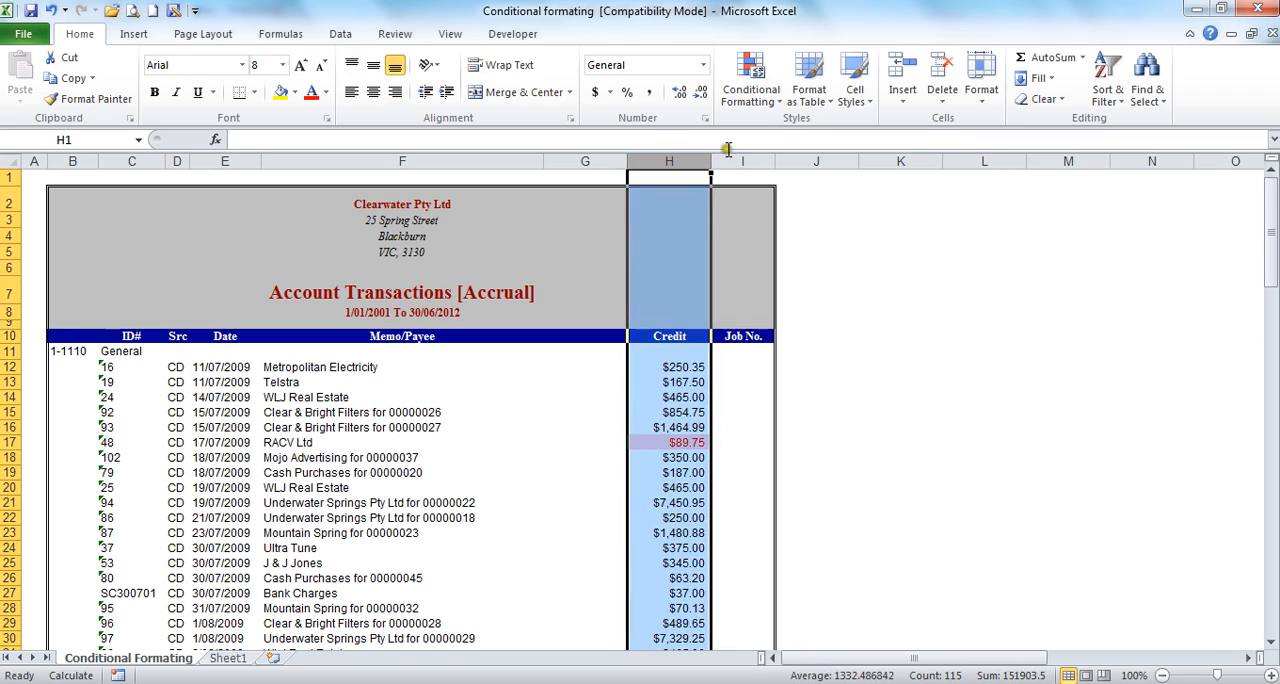
{"action": "left_click", "coordinate": [740, 92]}
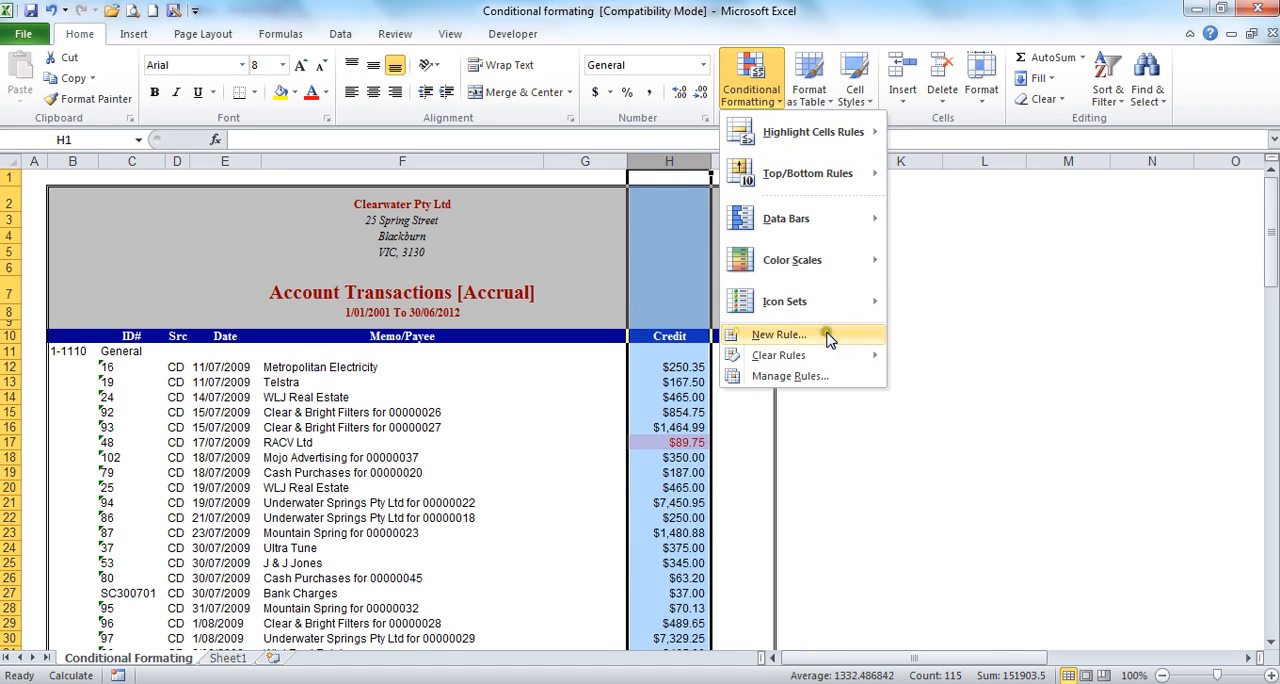
{"action": "mouse_move", "coordinate": [880, 356]}
{"action": "left_click", "coordinate": [940, 357]}
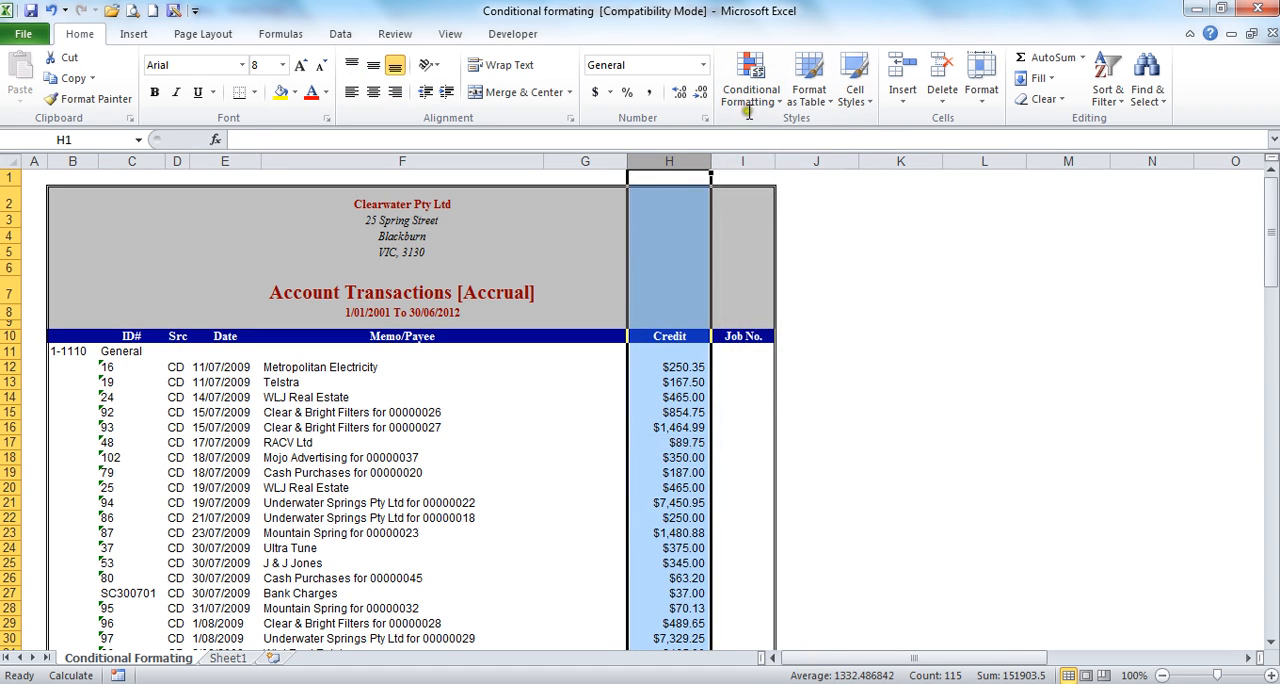
Step: Apply a Between rule of 89 to 91 with Light Red Fill with Dark Red Text to cell H18
{"action": "left_click", "coordinate": [660, 457]}
{"action": "left_click", "coordinate": [742, 92]}
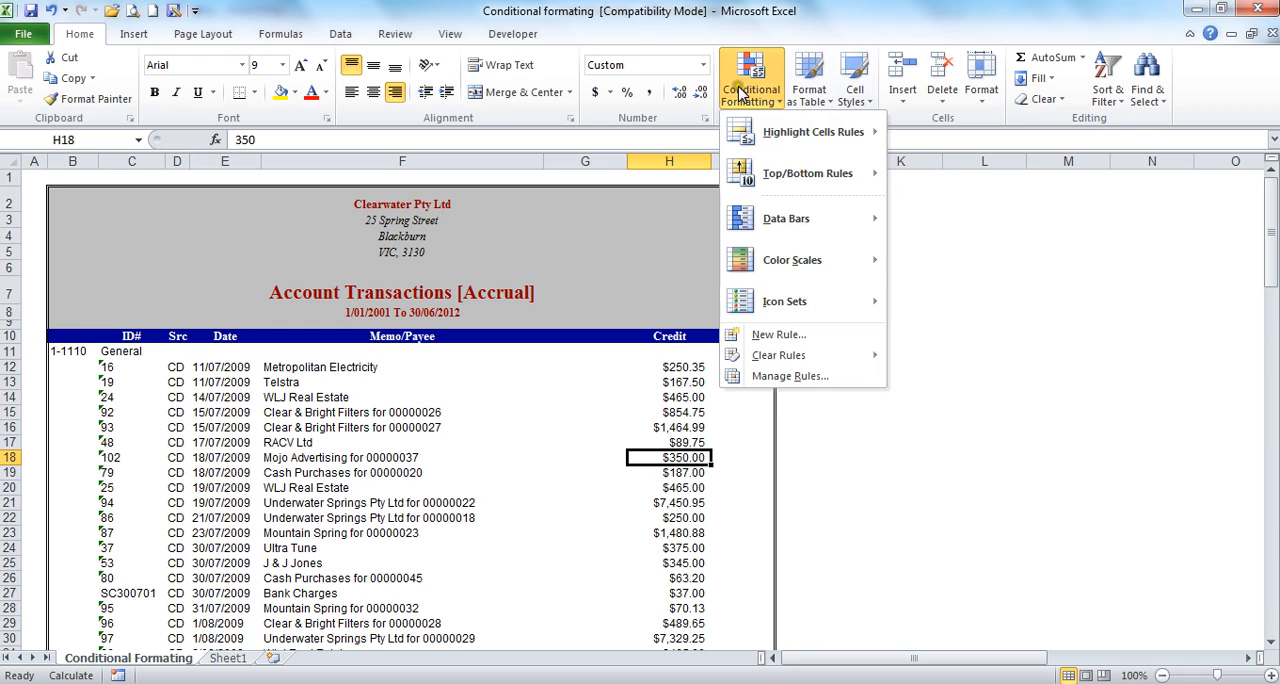
{"action": "mouse_move", "coordinate": [862, 137]}
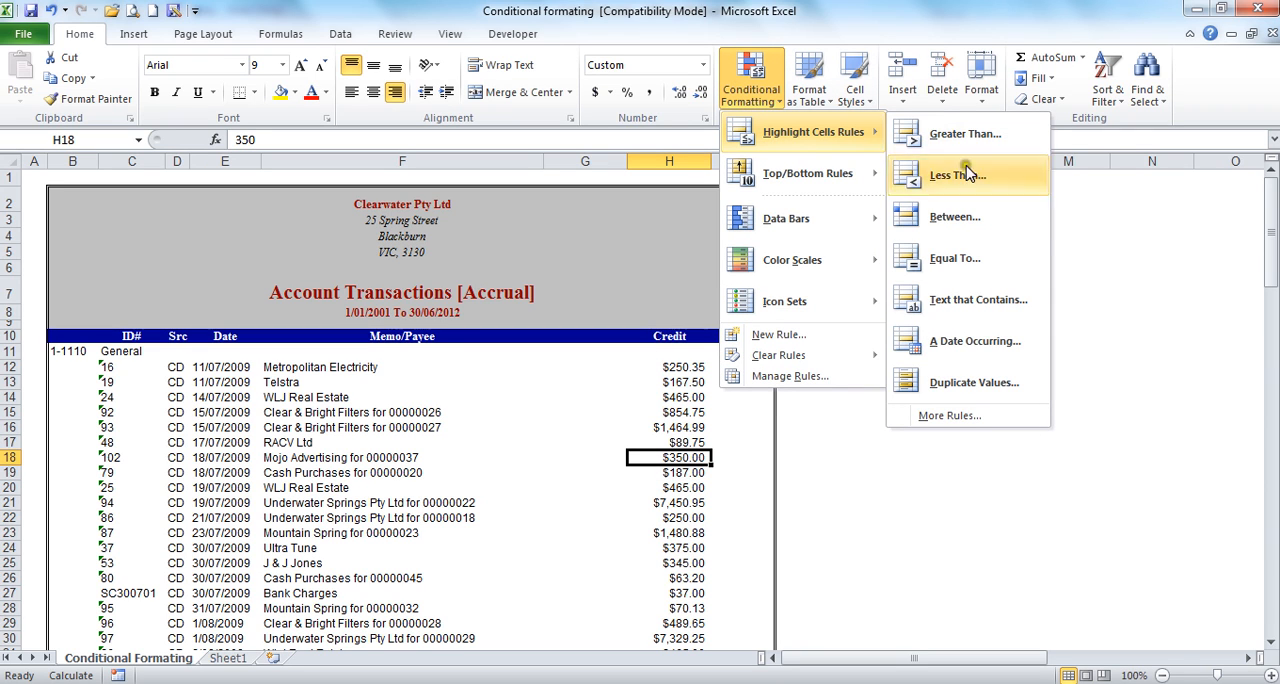
{"action": "left_click", "coordinate": [966, 230]}
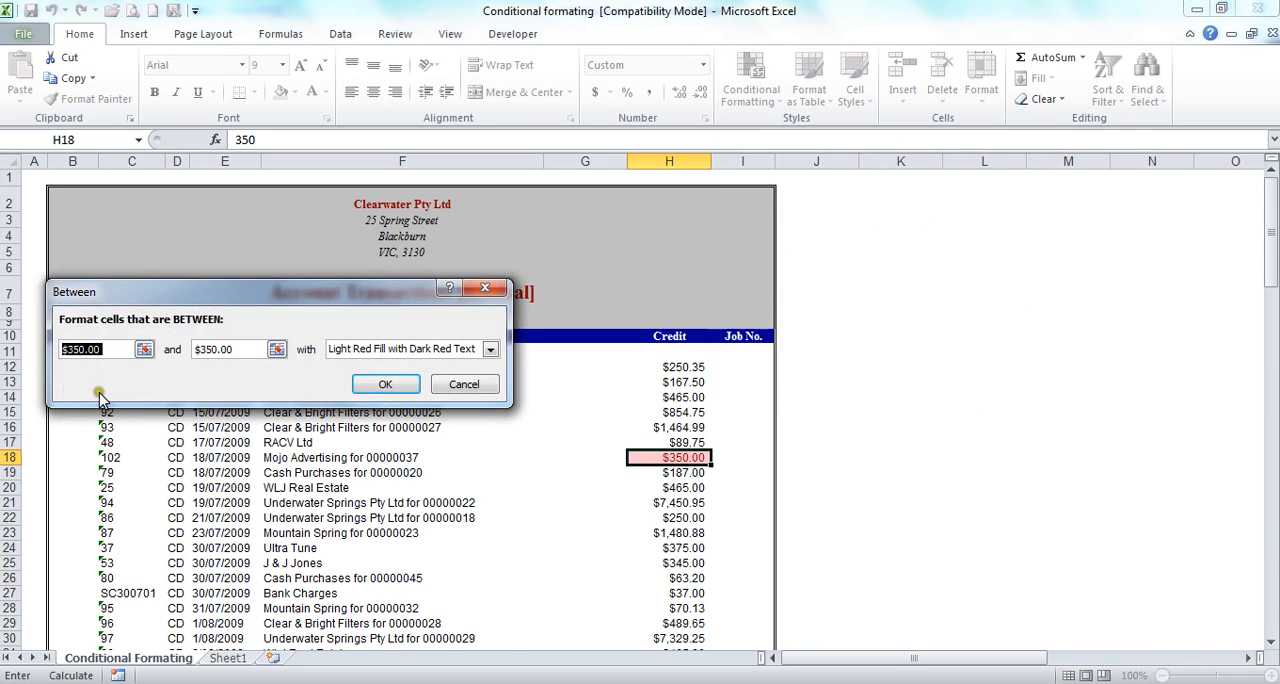
{"action": "type", "text": "89"}
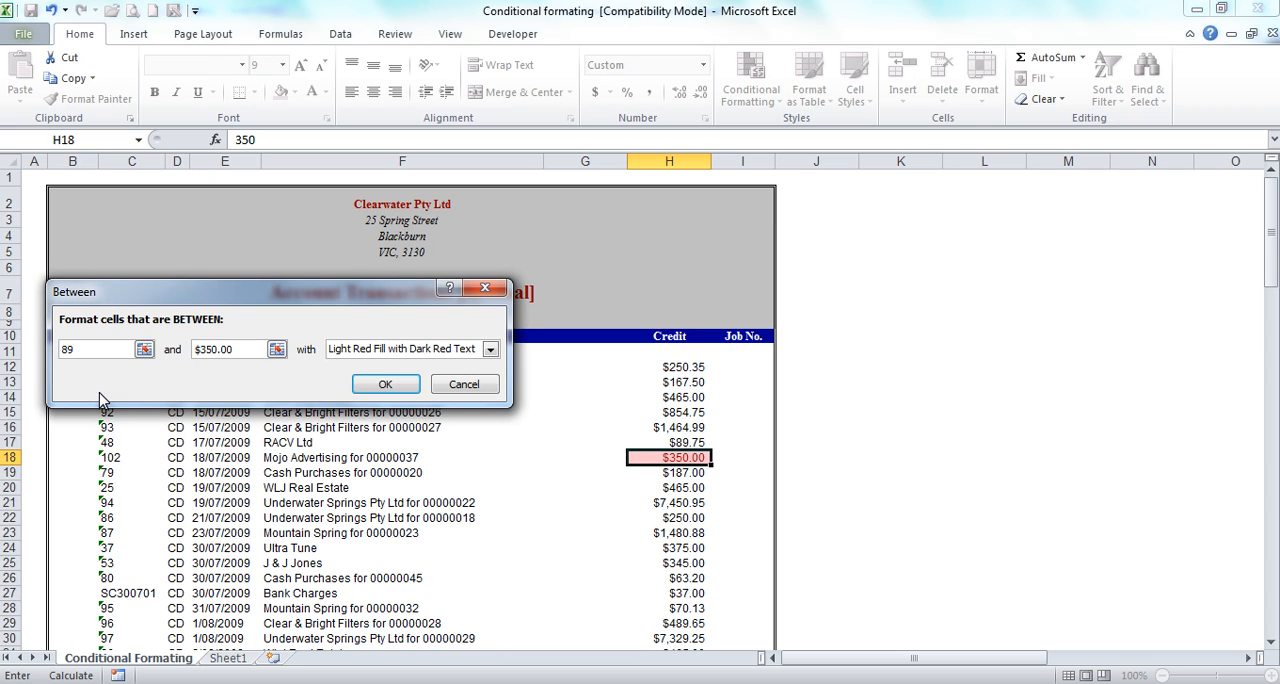
{"action": "key", "text": "Tab"}
{"action": "type", "text": "91"}
{"action": "key", "text": "Tab"}
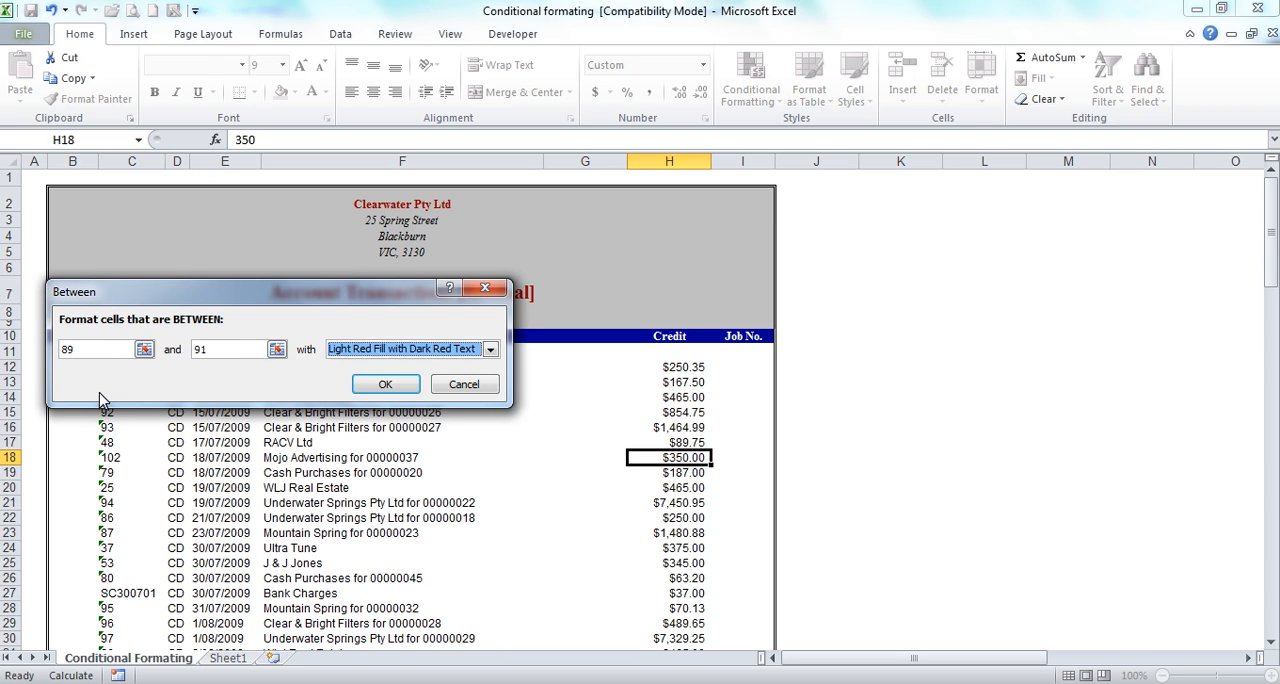
{"action": "left_click", "coordinate": [378, 384]}
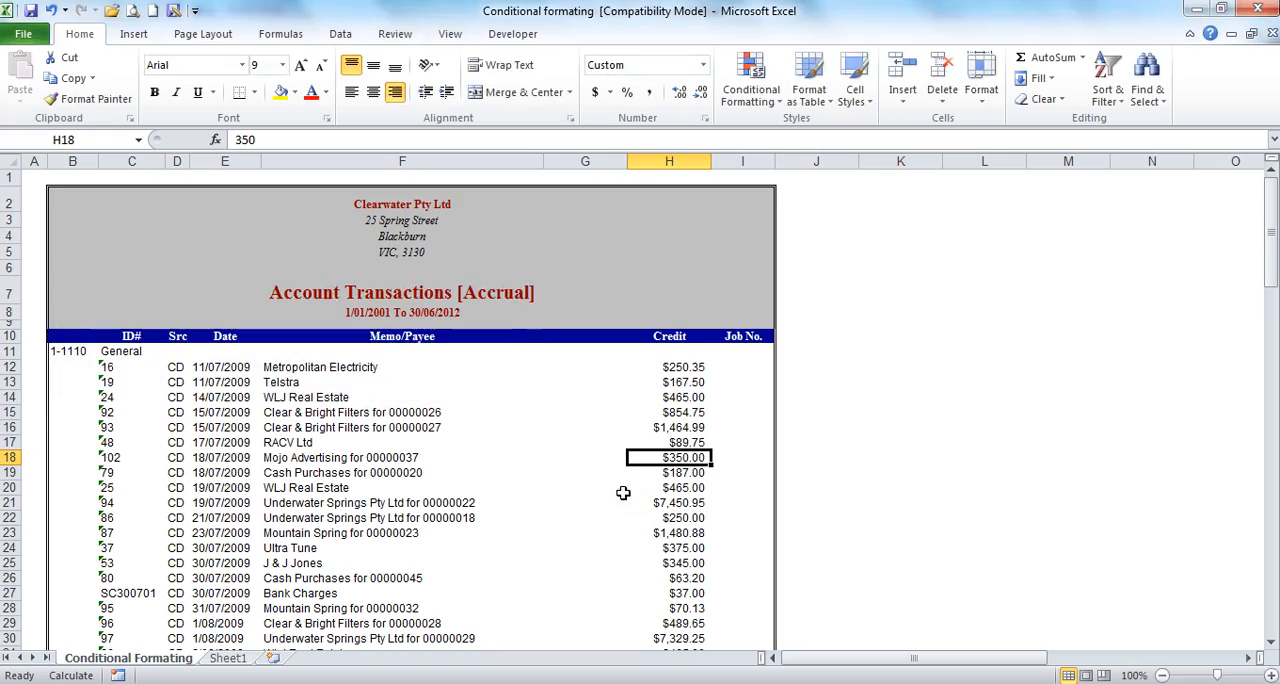
{"action": "left_click", "coordinate": [567, 485]}
{"action": "scroll", "coordinate": [567, 485], "scroll_direction": "down", "scroll_amount": 20}
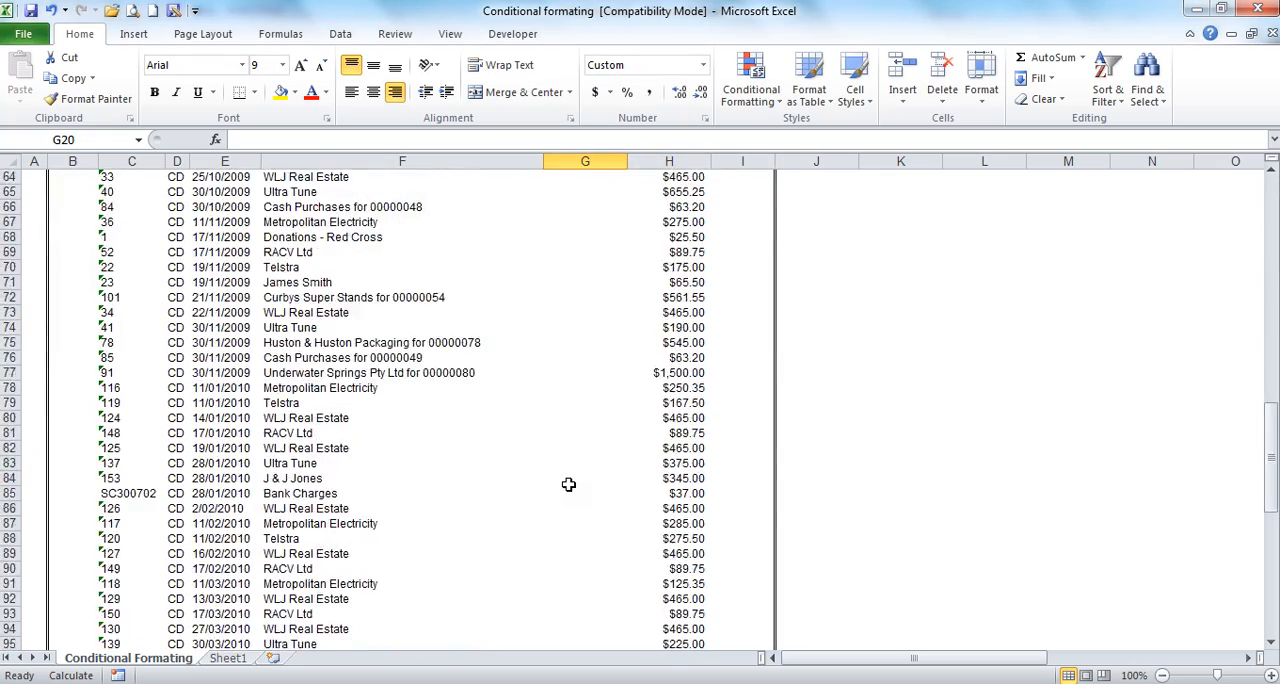
{"action": "scroll", "coordinate": [569, 487], "scroll_direction": "down", "scroll_amount": 7}
{"action": "scroll", "coordinate": [569, 487], "scroll_direction": "up", "scroll_amount": 20}
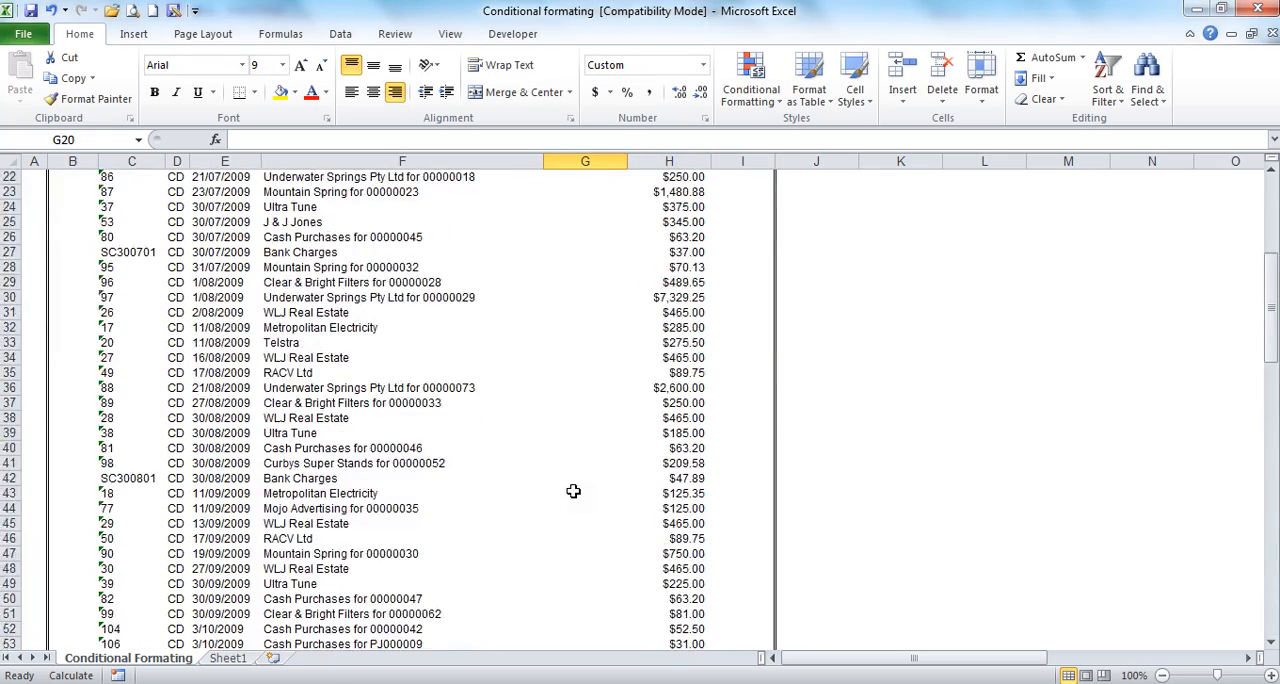
Step: Apply a Between rule of 89 to 91 with Light Red Fill with Dark Red Text to the whole of column H
{"action": "left_click", "coordinate": [687, 161]}
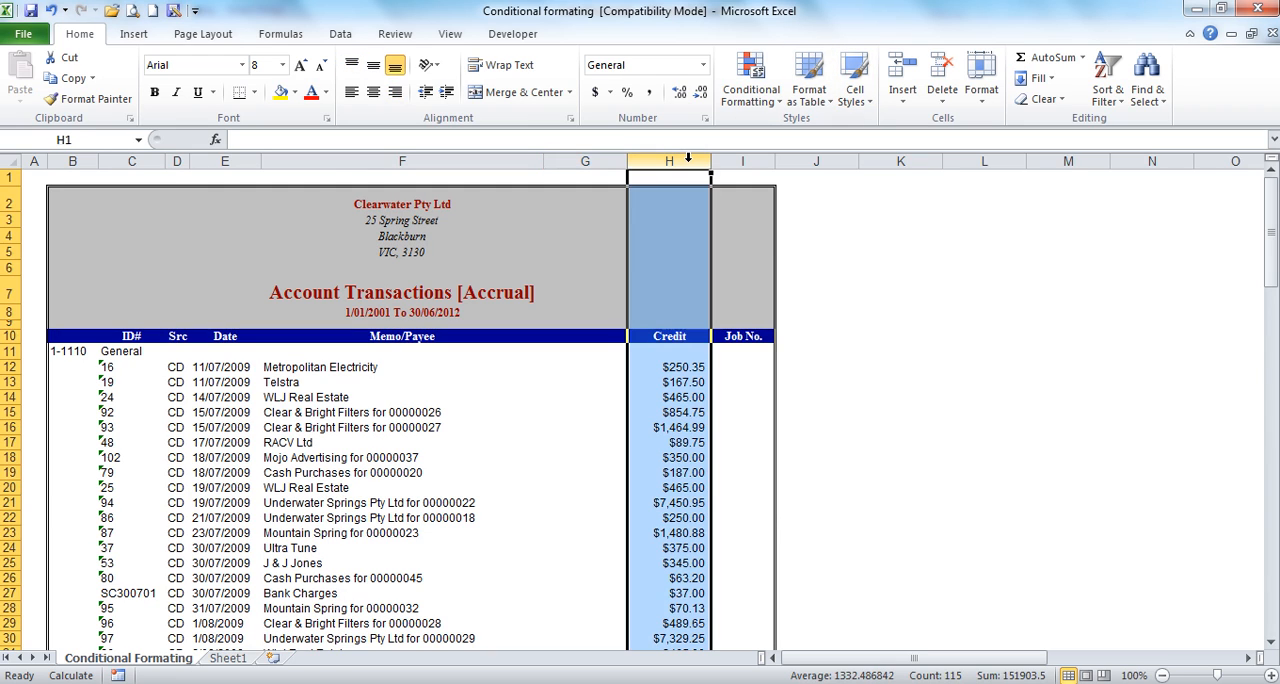
{"action": "left_click", "coordinate": [762, 95]}
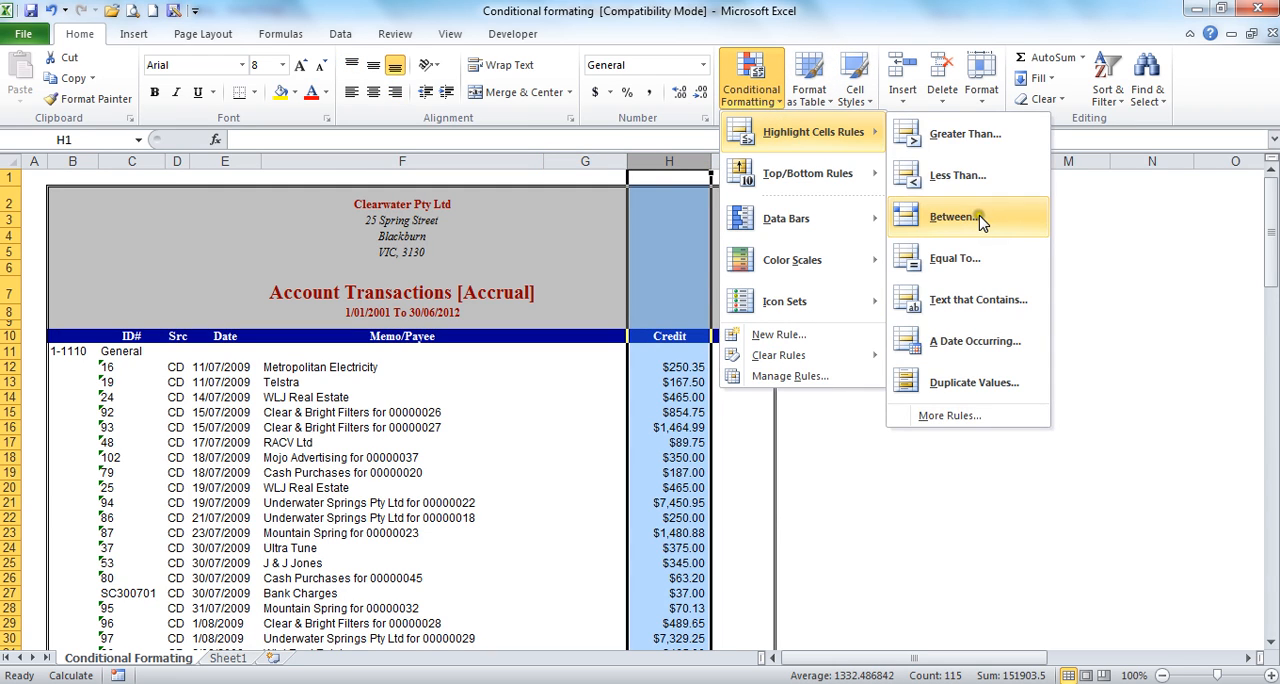
{"action": "left_click", "coordinate": [975, 215]}
{"action": "type", "text": "89"}
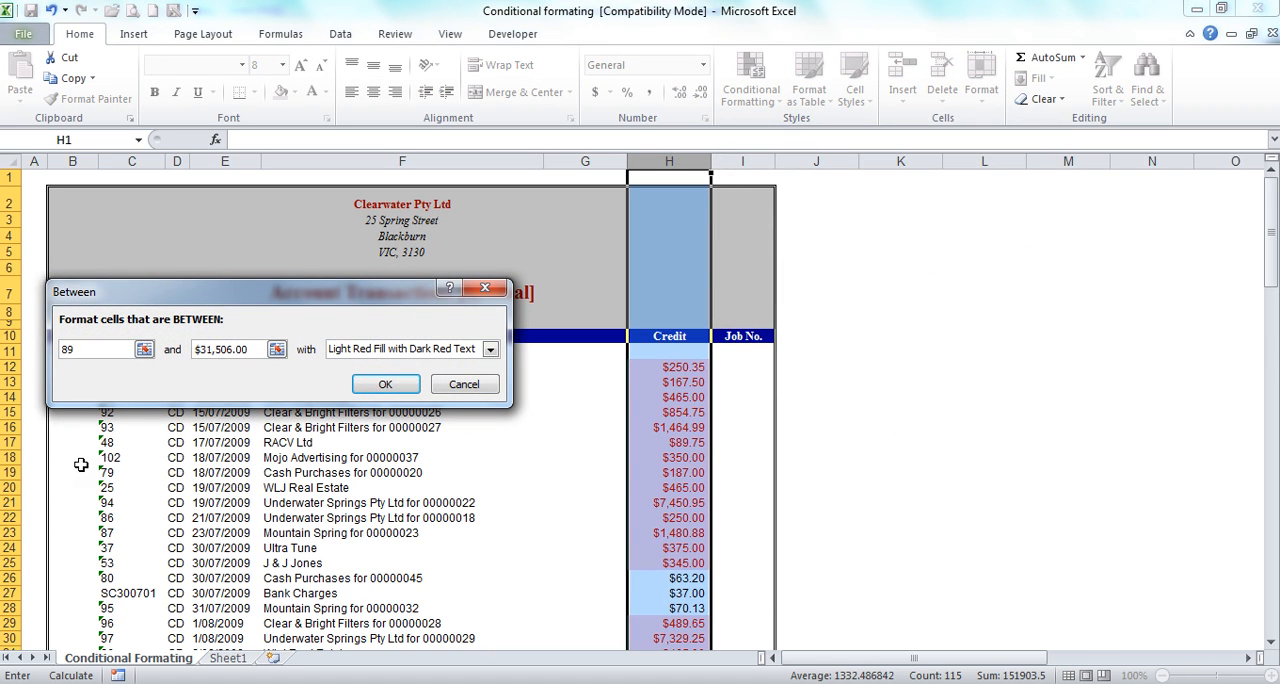
{"action": "key", "text": "Tab"}
{"action": "type", "text": "91"}
{"action": "key", "text": "Tab"}
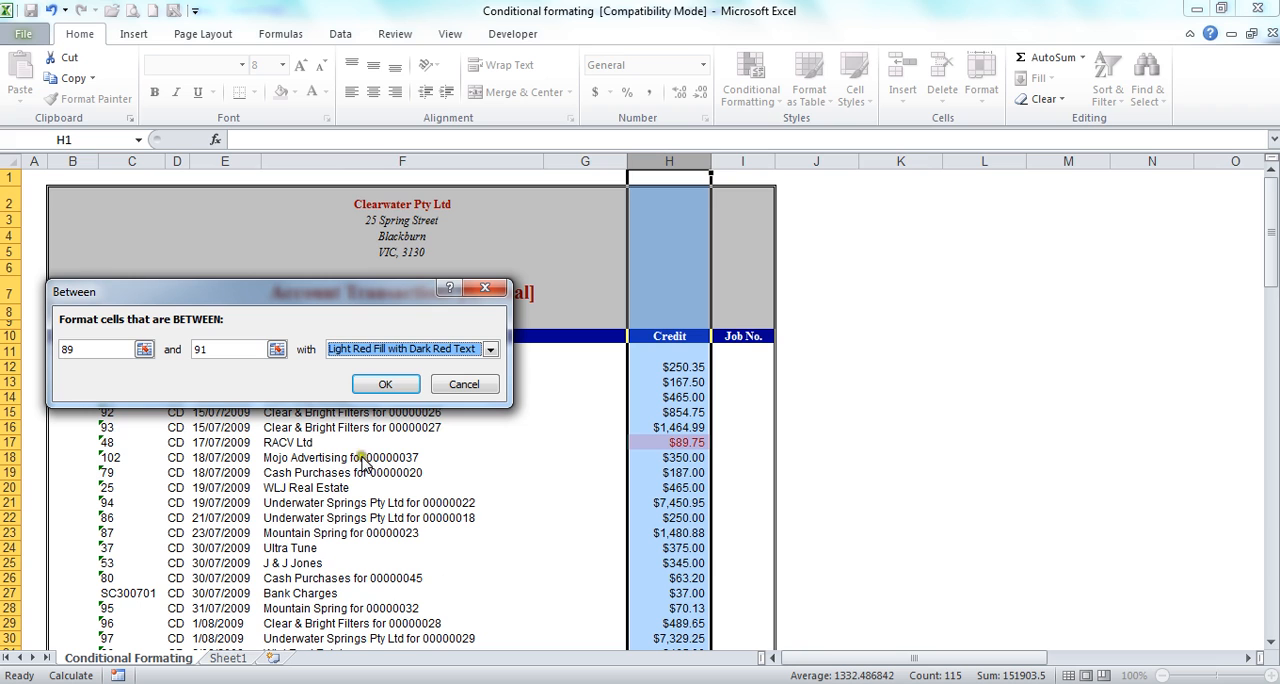
{"action": "left_click", "coordinate": [385, 384]}
Step: Scroll through the Credit column, selecting the highlighted cells to check which values fall between 89 and 91
{"action": "left_click", "coordinate": [510, 472]}
{"action": "scroll", "coordinate": [520, 460], "scroll_direction": "down", "scroll_amount": 4}
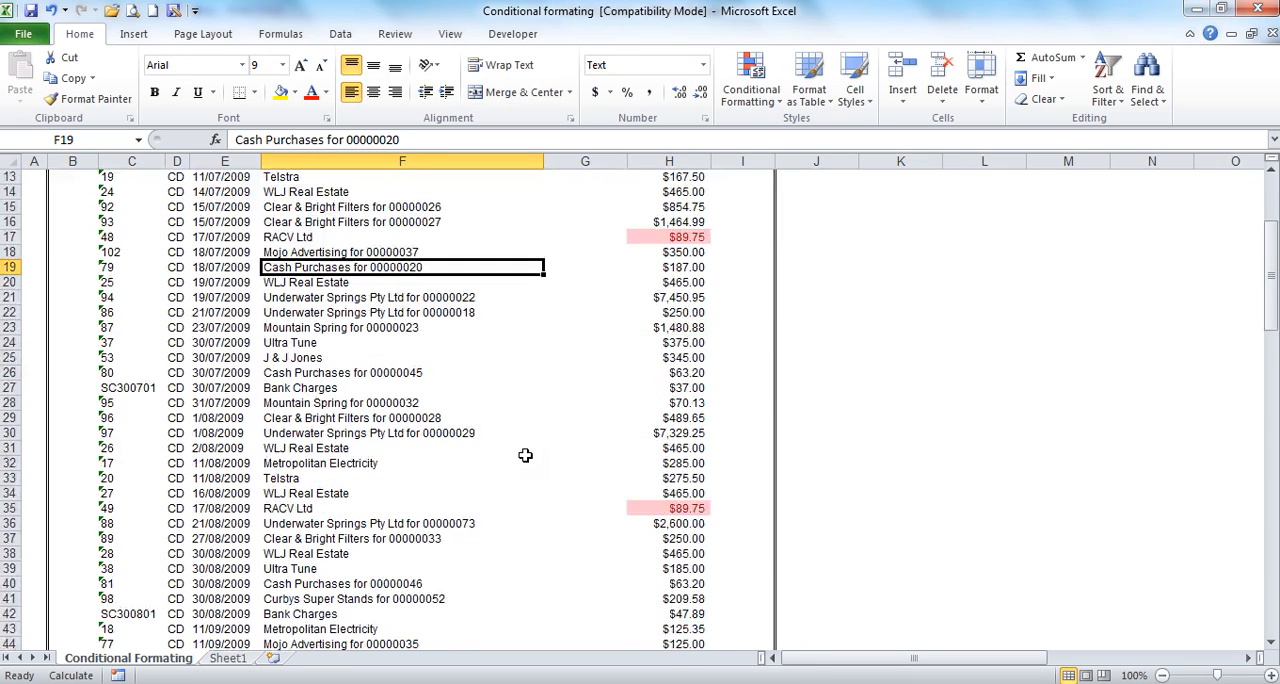
{"action": "left_click", "coordinate": [651, 224]}
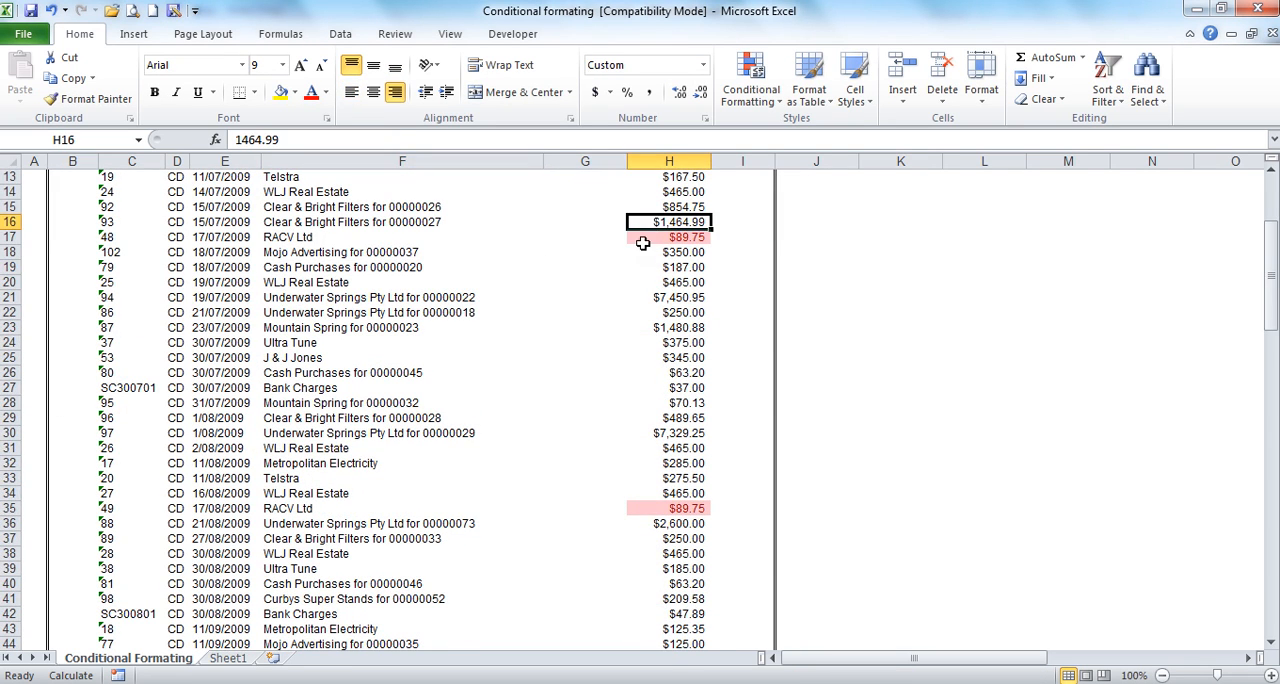
{"action": "left_click", "coordinate": [643, 243]}
{"action": "scroll", "coordinate": [597, 320], "scroll_direction": "down", "scroll_amount": 2}
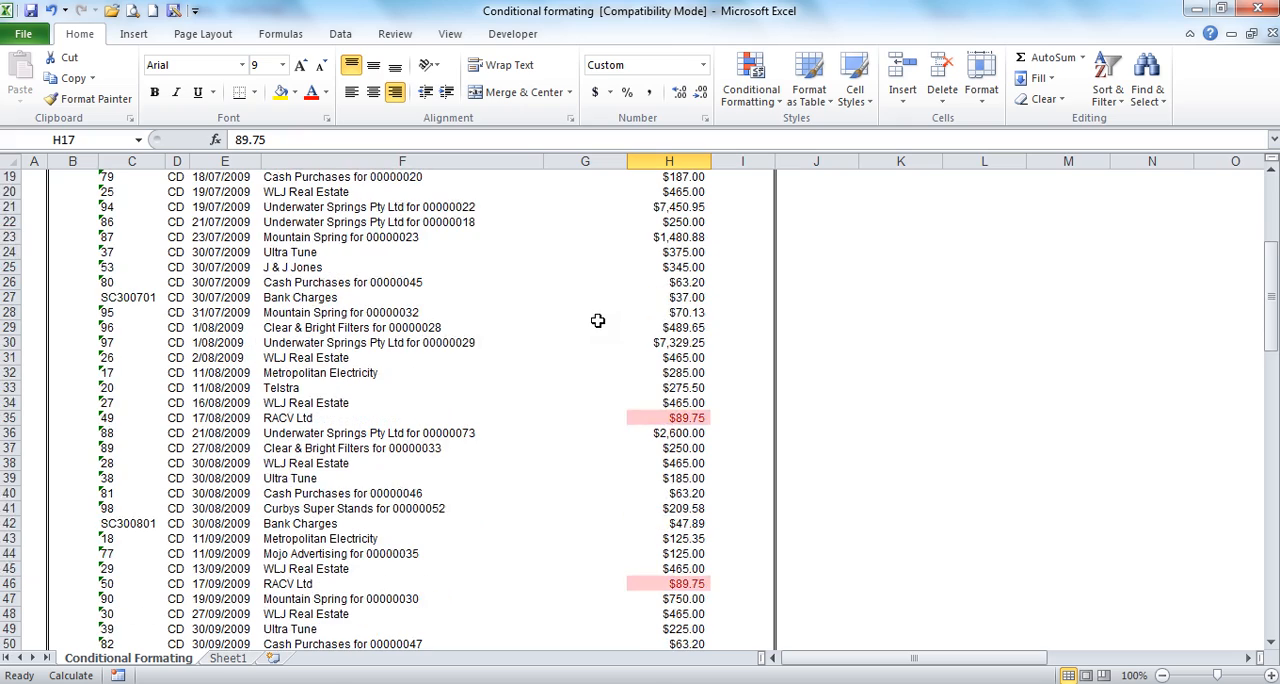
{"action": "left_click", "coordinate": [638, 420]}
{"action": "scroll", "coordinate": [621, 446], "scroll_direction": "down", "scroll_amount": 4}
{"action": "left_click", "coordinate": [628, 415]}
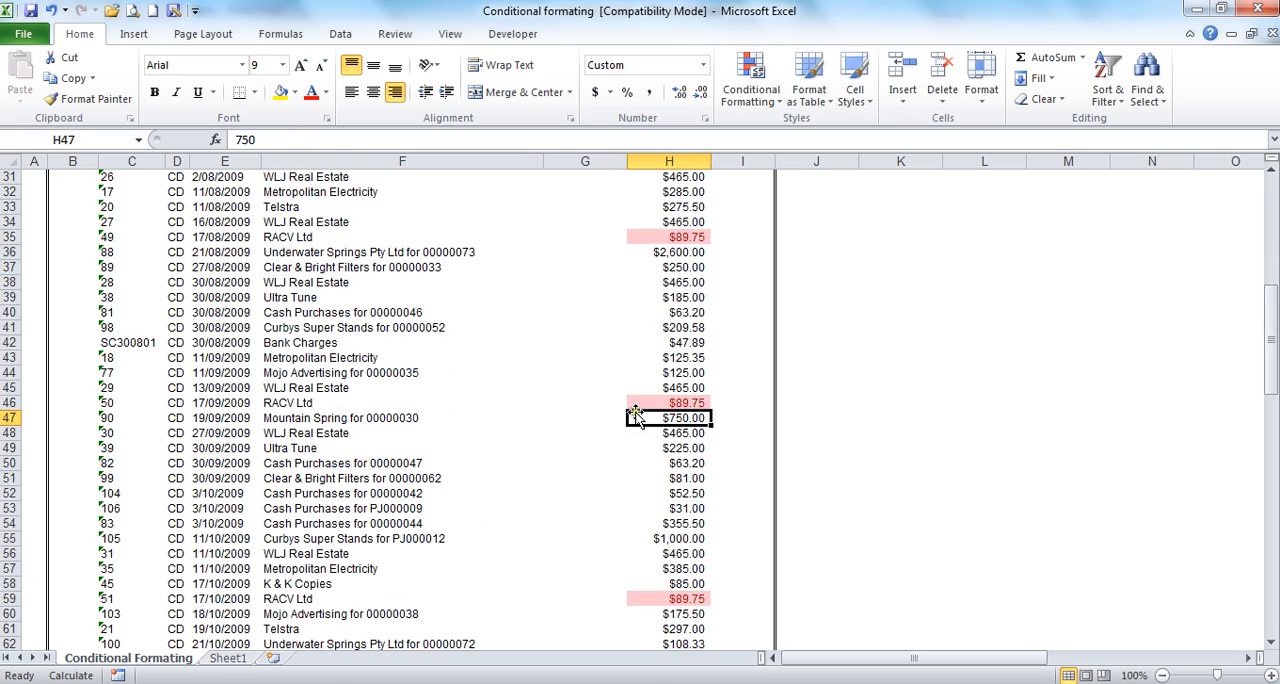
{"action": "scroll", "coordinate": [630, 416], "scroll_direction": "down", "scroll_amount": 3}
{"action": "scroll", "coordinate": [632, 416], "scroll_direction": "up", "scroll_amount": 13}
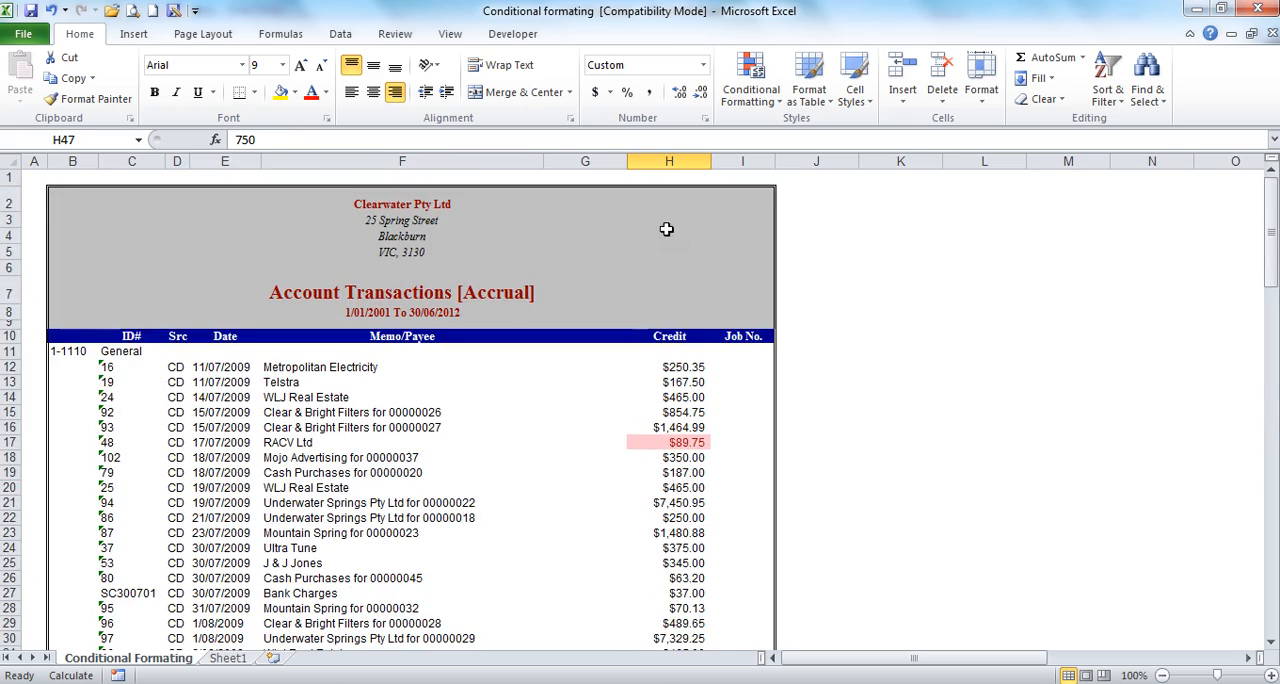
Step: Select column H and open the Highlight Cells Rules options of Conditional Formatting
{"action": "left_click", "coordinate": [680, 161]}
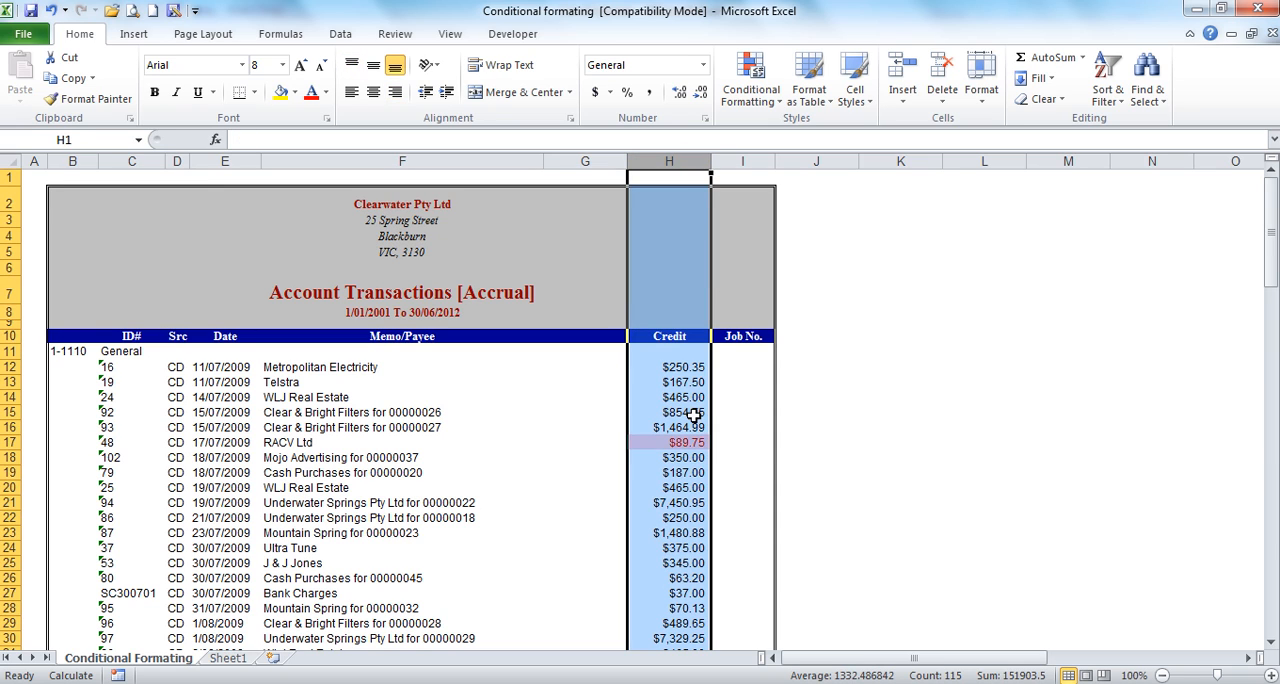
{"action": "left_click", "coordinate": [758, 75]}
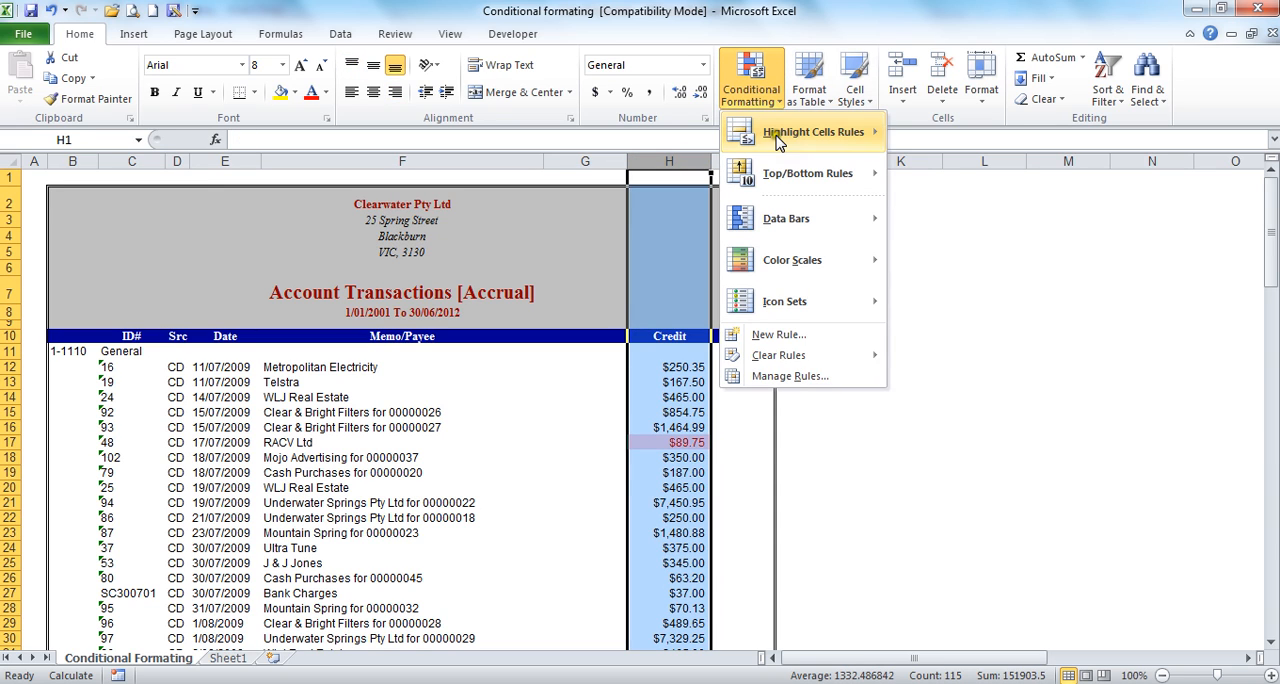
{"action": "mouse_move", "coordinate": [779, 144]}
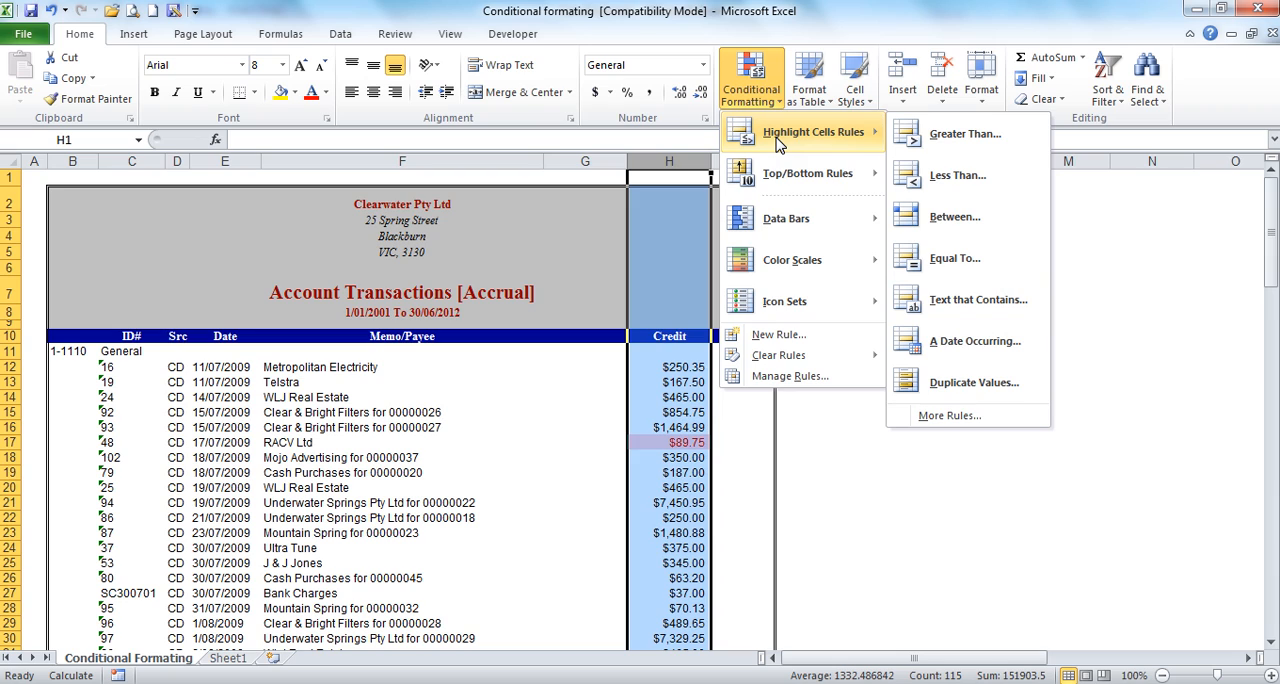